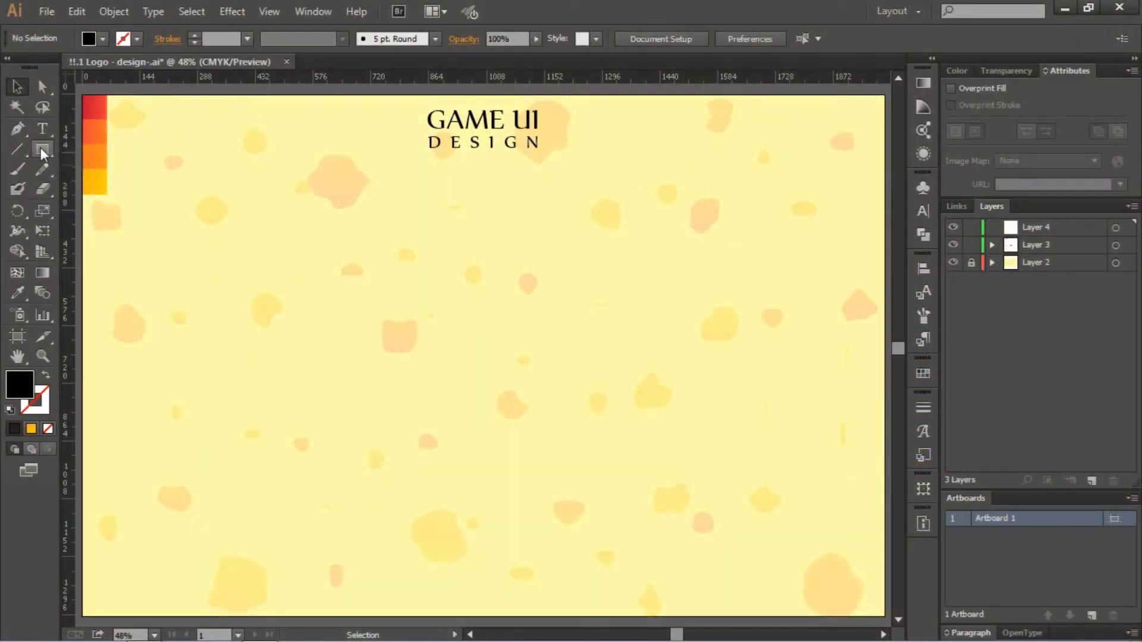
Create a 500 by 100 px black rectangle and a separate 100 by 100 px square above it
{"action": "left_click", "coordinate": [41, 154]}
{"action": "left_click", "coordinate": [496, 311]}
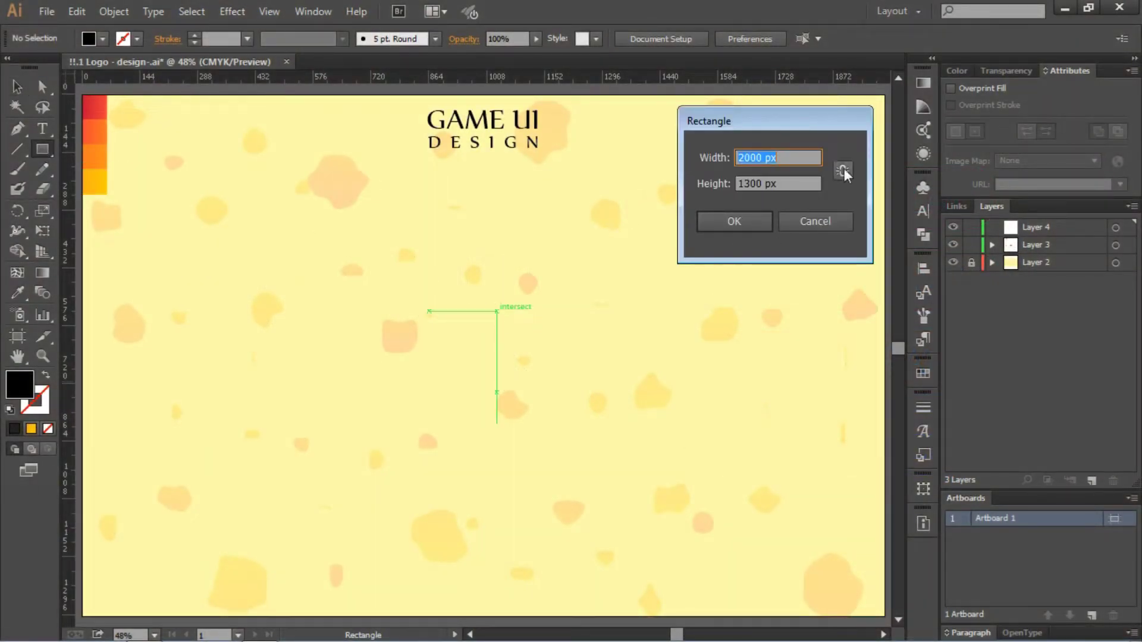
{"action": "left_click", "coordinate": [752, 183]}
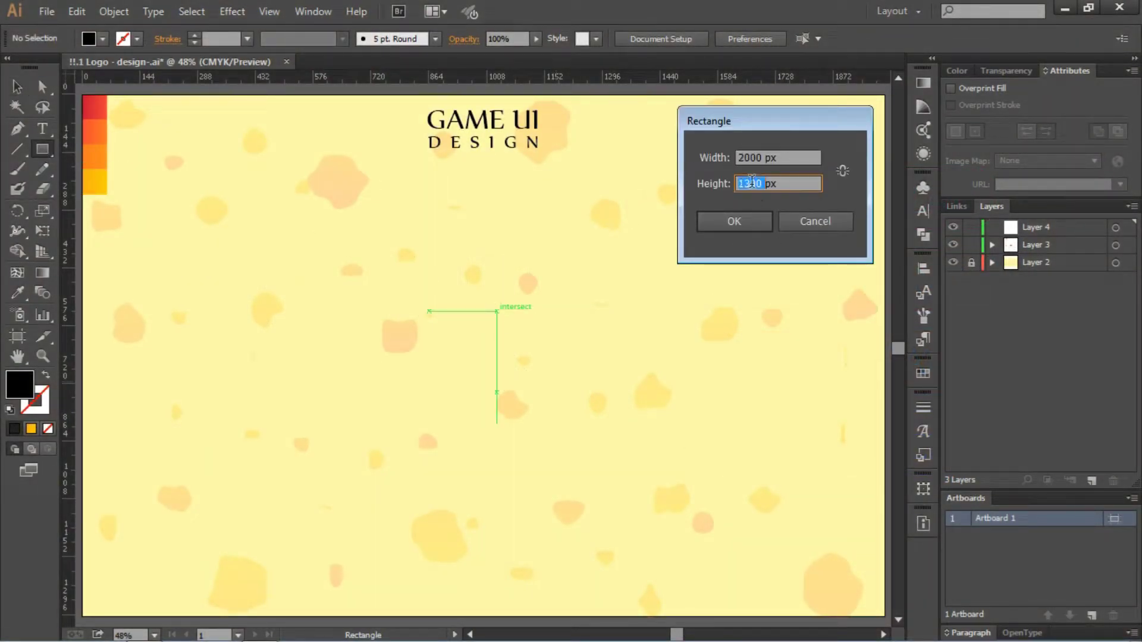
{"action": "left_click", "coordinate": [754, 158]}
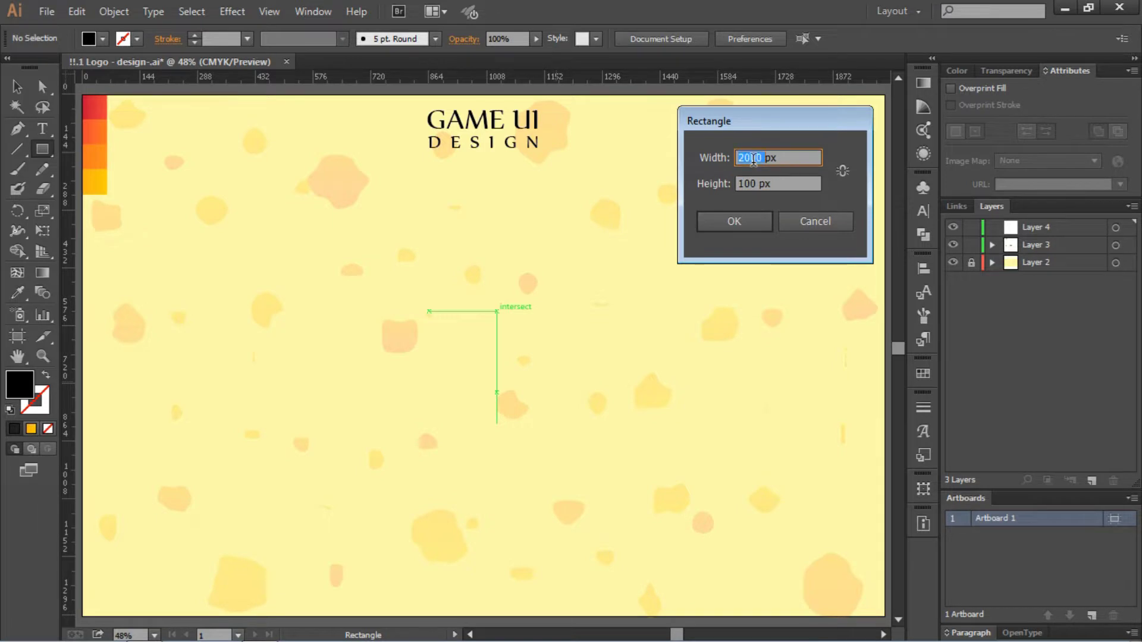
{"action": "left_click", "coordinate": [722, 221]}
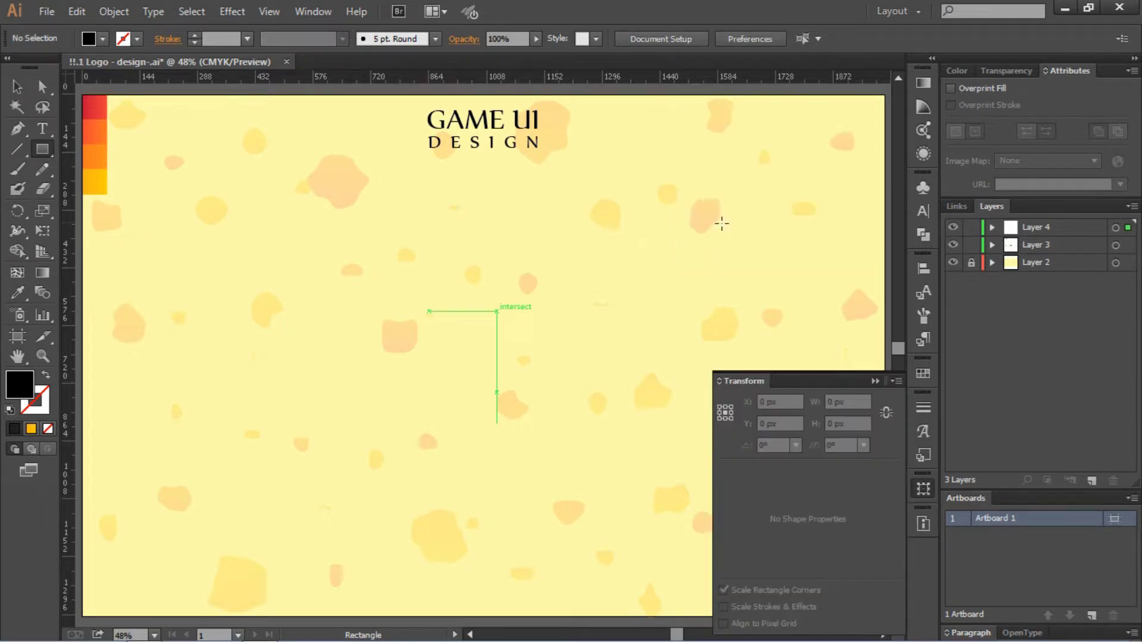
{"action": "left_click", "coordinate": [524, 226]}
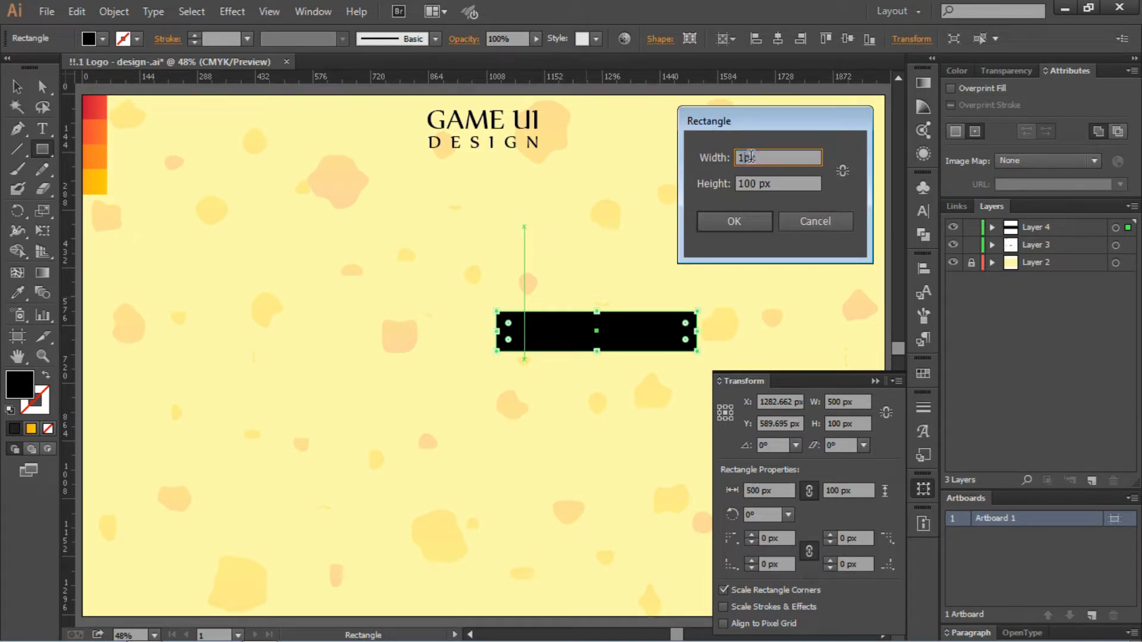
{"action": "left_click", "coordinate": [733, 223]}
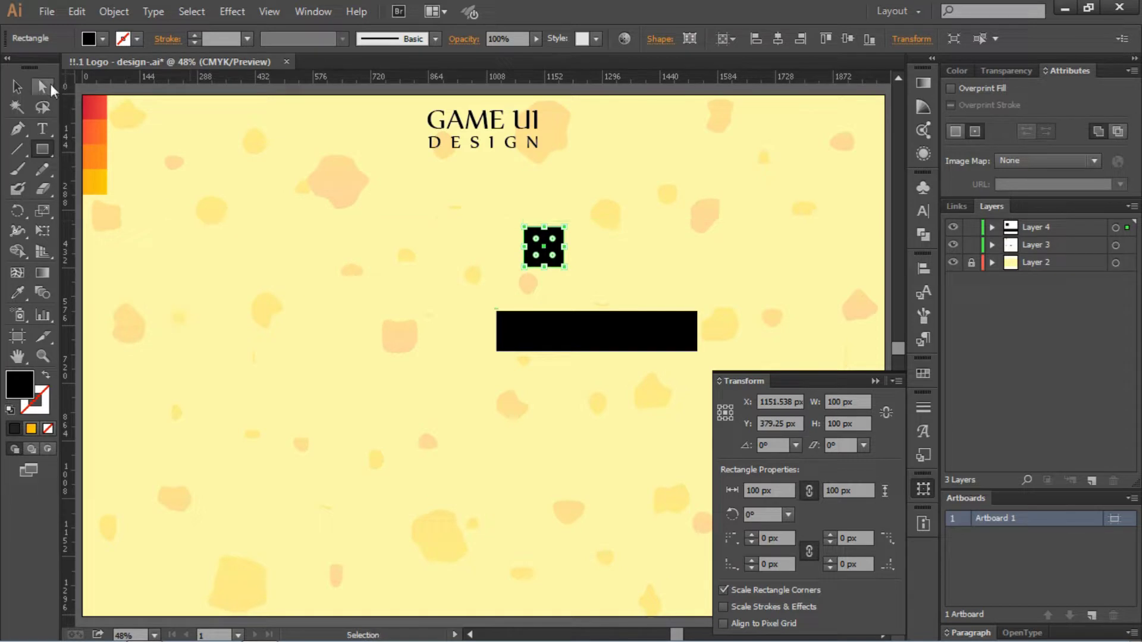
Fully round the corners of both the square and the long rectangle to a 50 px radius
{"action": "key", "text": "v"}
{"action": "left_click", "coordinate": [576, 334], "text": "shift"}
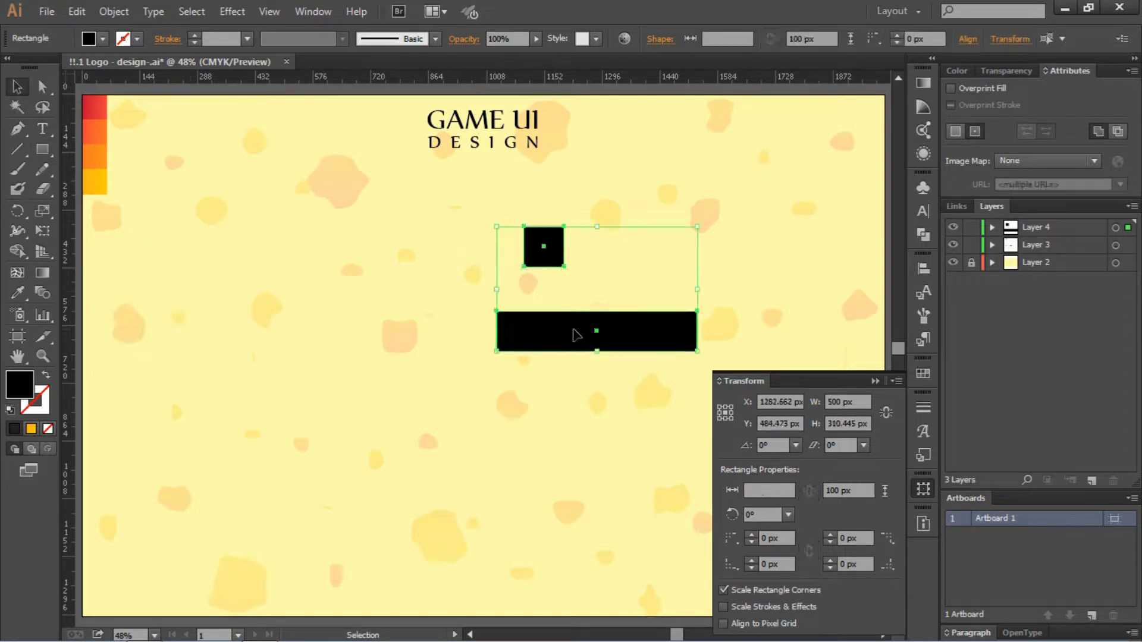
{"action": "key", "text": "a"}
{"action": "left_click_drag", "start_coordinate": [537, 251], "coordinate": [676, 242]}
{"action": "left_click", "coordinate": [676, 242]}
Place the circle over one end of the rounded bar and align both shapes to the artboard's horizontal centre
{"action": "left_click_drag", "start_coordinate": [544, 256], "coordinate": [519, 330]}
{"action": "left_click_drag", "start_coordinate": [422, 260], "coordinate": [658, 405]}
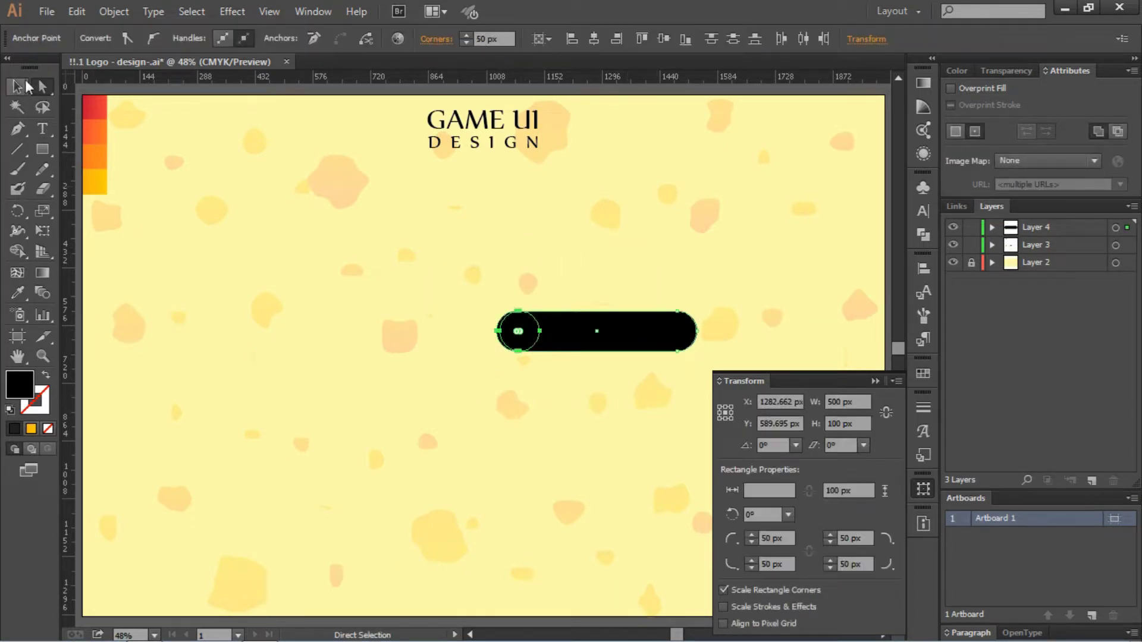
{"action": "left_click", "coordinate": [17, 86]}
{"action": "left_click_drag", "start_coordinate": [457, 248], "coordinate": [631, 363]}
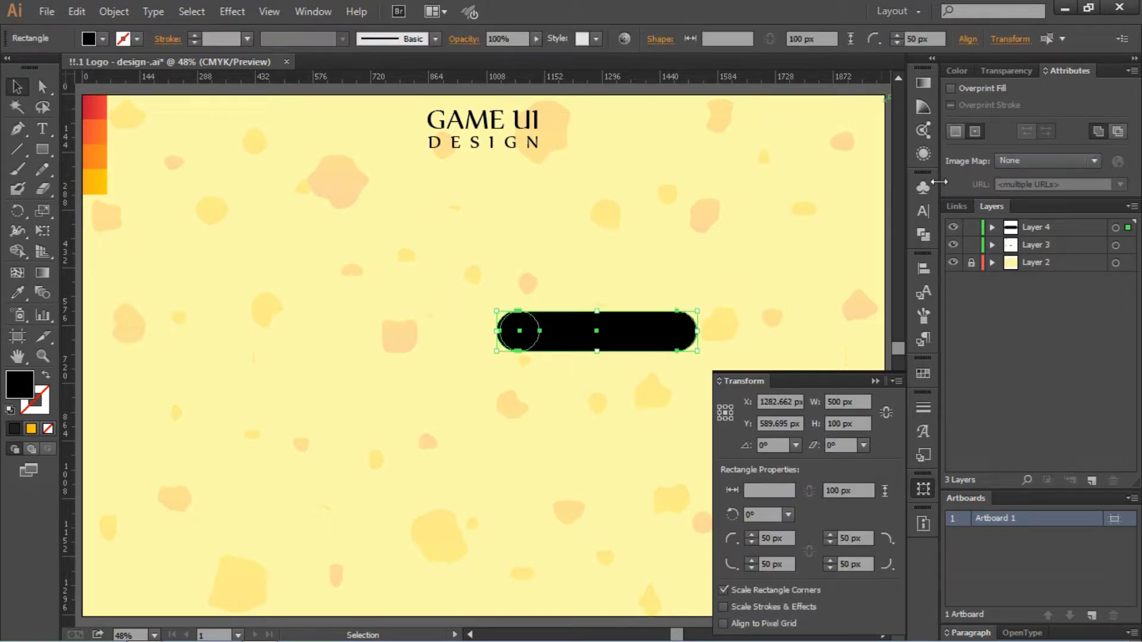
{"action": "left_click", "coordinate": [923, 269]}
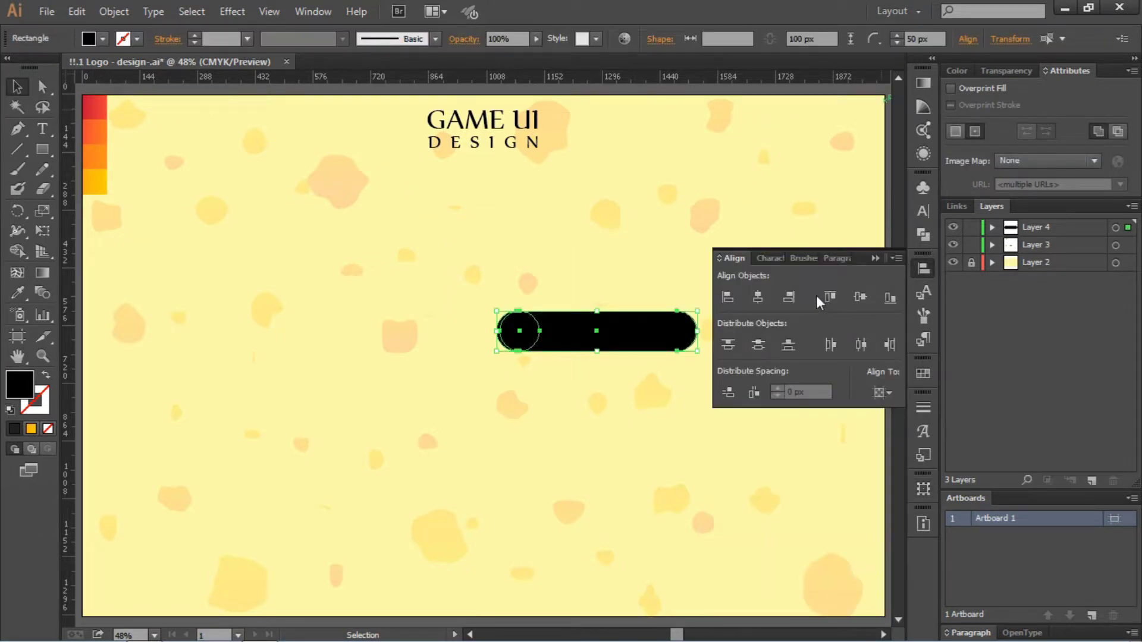
{"action": "left_click", "coordinate": [762, 293]}
{"action": "left_click", "coordinate": [875, 258]}
Move the circle back onto the left end of the centred bar
{"action": "left_click", "coordinate": [499, 288]}
{"action": "mouse_move", "coordinate": [487, 336]}
{"action": "left_mouse_down"}
{"action": "mouse_move", "coordinate": [408, 338]}
{"action": "mouse_move", "coordinate": [447, 344]}
{"action": "mouse_move", "coordinate": [493, 329]}
{"action": "left_mouse_up"}
{"action": "left_click", "coordinate": [504, 336]}
{"action": "left_click", "coordinate": [439, 275]}
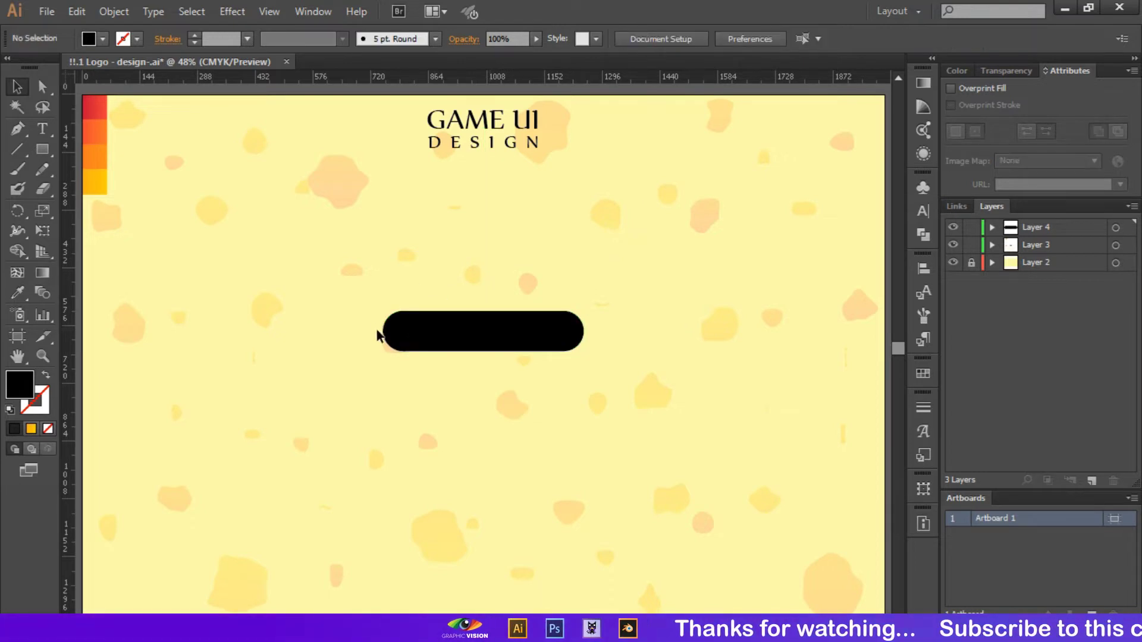
Align the left edges of the circle and bar to the artboard, then set the circle on the bar's left end
{"action": "left_click_drag", "start_coordinate": [378, 335], "coordinate": [408, 273]}
{"action": "left_click", "coordinate": [440, 297]}
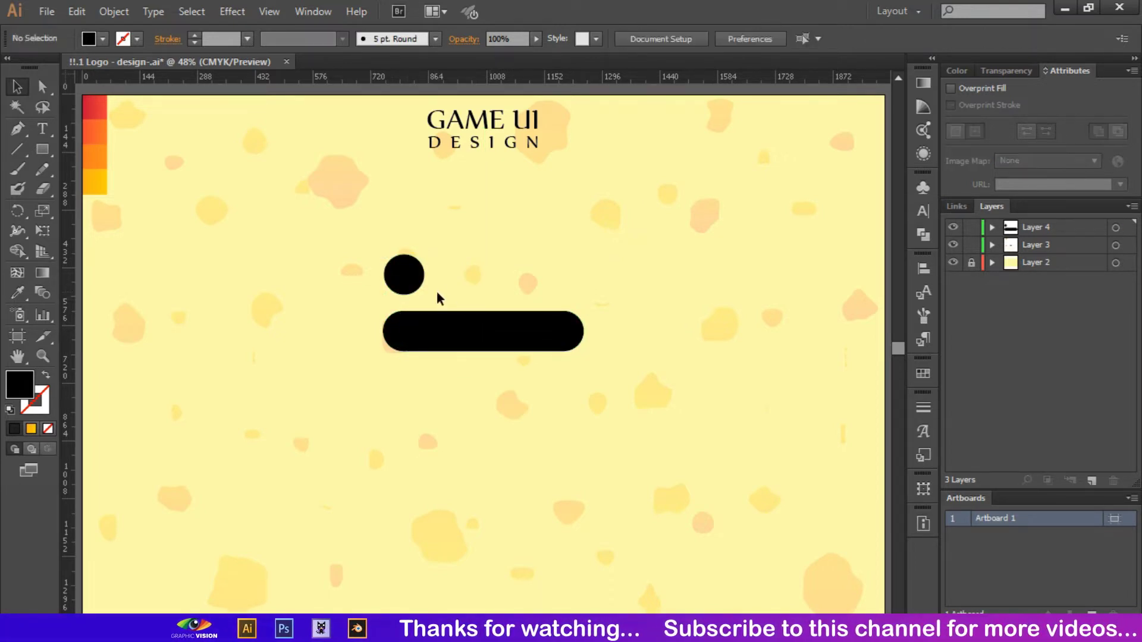
{"action": "left_click_drag", "start_coordinate": [321, 224], "coordinate": [449, 364]}
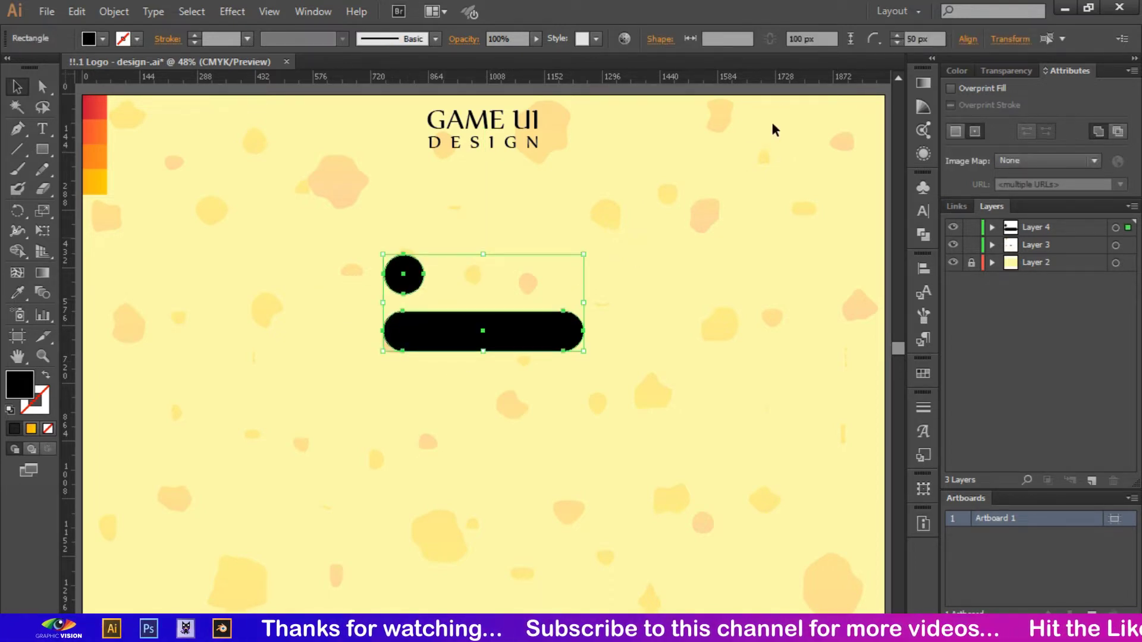
{"action": "left_click", "coordinate": [923, 267]}
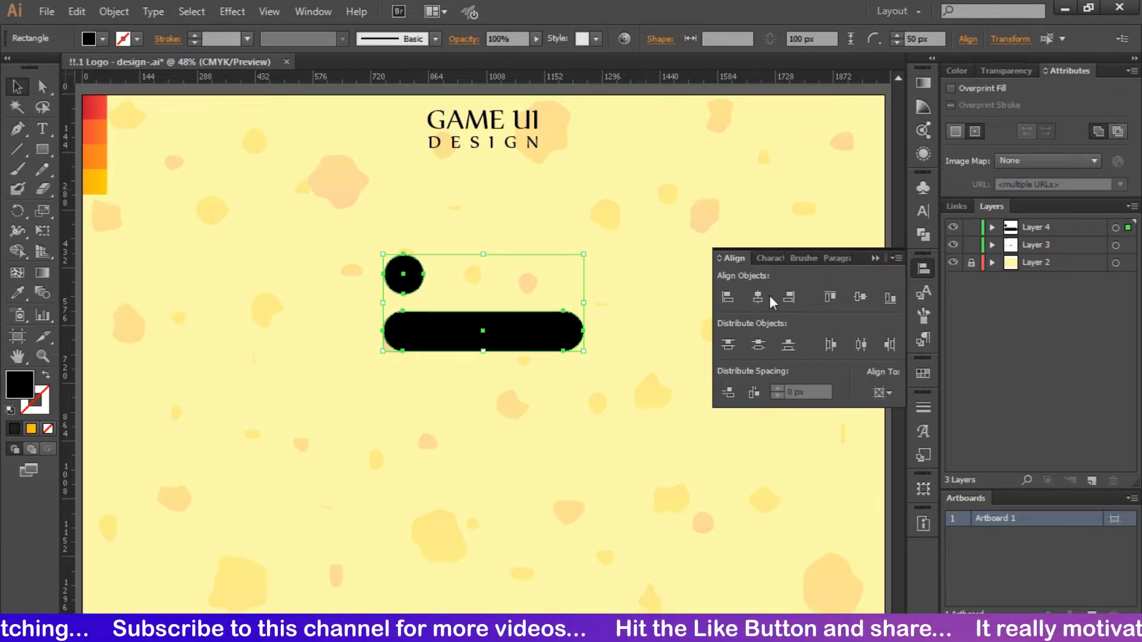
{"action": "left_click", "coordinate": [726, 298]}
{"action": "left_click", "coordinate": [384, 263]}
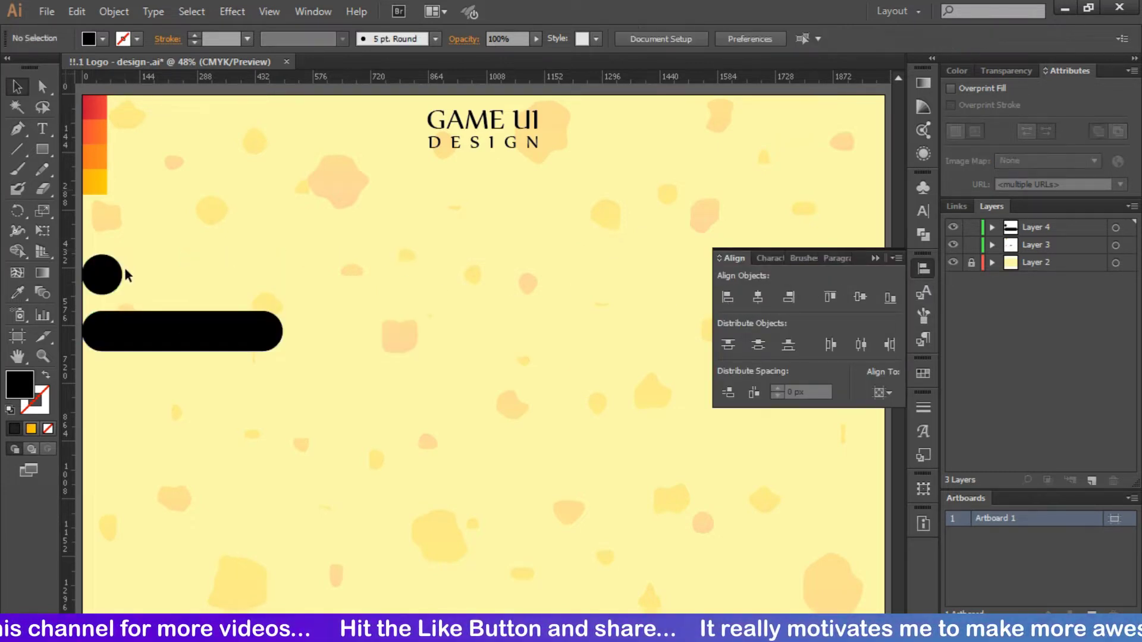
{"action": "left_click_drag", "start_coordinate": [107, 281], "coordinate": [108, 333]}
Group the circle with the bar, centre the group horizontally on the artboard, and ungroup it
{"action": "left_click_drag", "start_coordinate": [224, 268], "coordinate": [114, 338]}
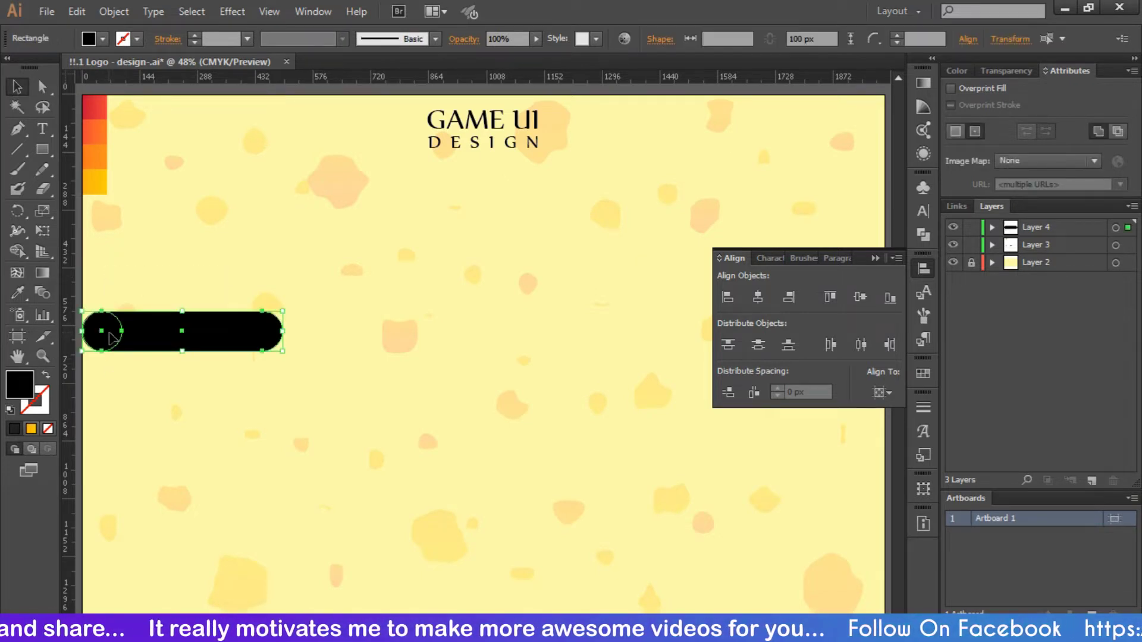
{"action": "right_click", "coordinate": [110, 337]}
{"action": "left_click", "coordinate": [195, 412]}
{"action": "left_click", "coordinate": [758, 298]}
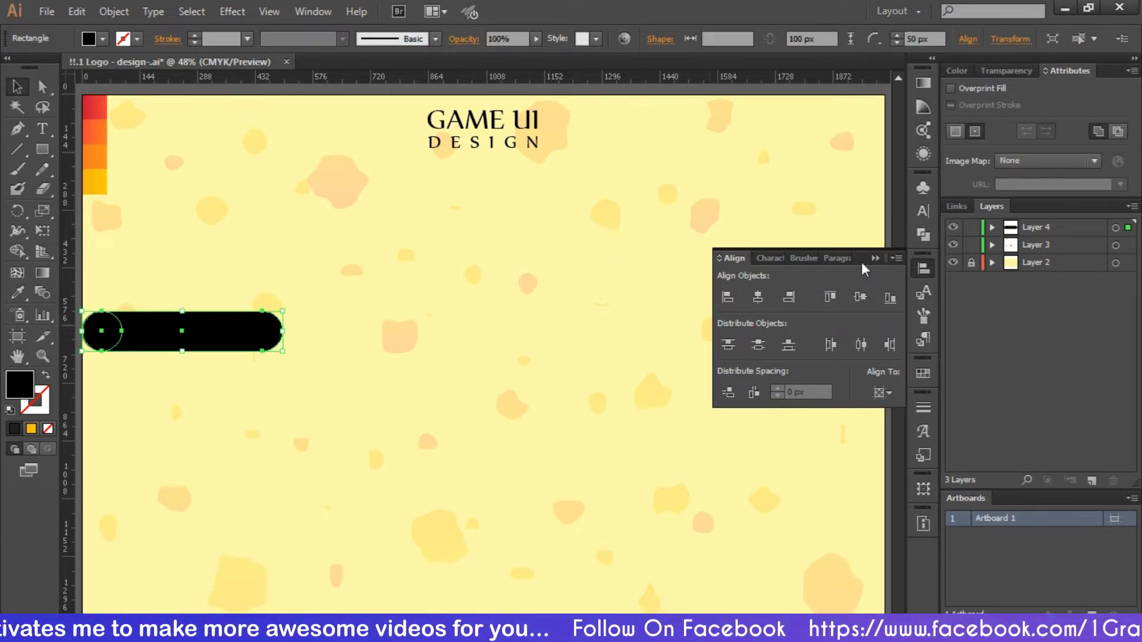
{"action": "right_click", "coordinate": [466, 320]}
{"action": "left_click", "coordinate": [513, 416]}
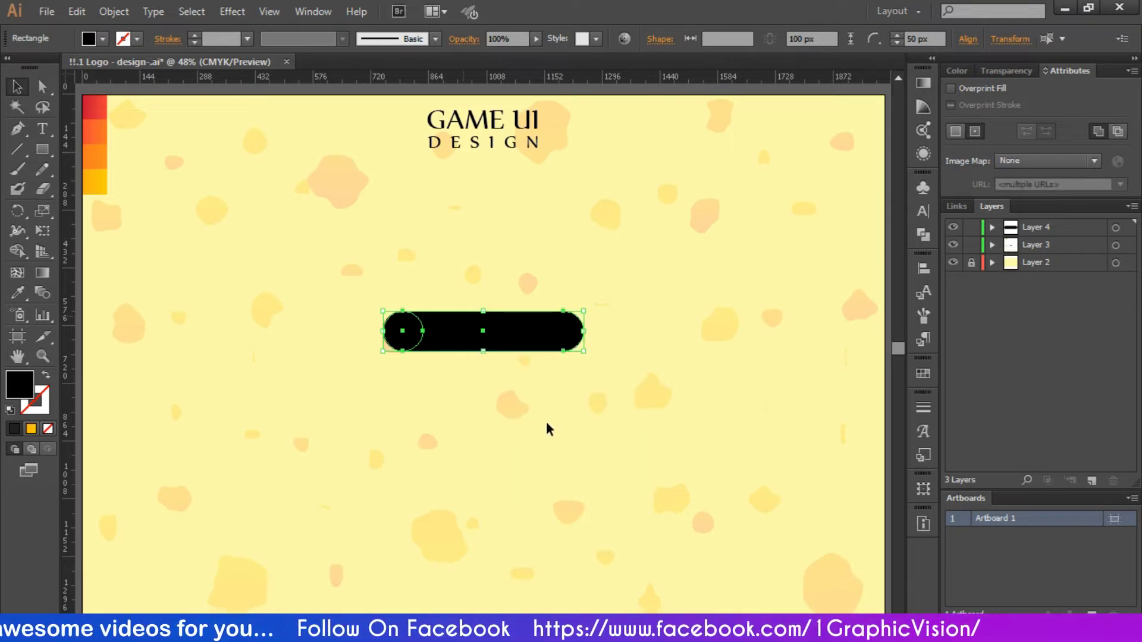
Fill the bar with the red gradient sampled from the first swatch in the artboard's corner
{"action": "left_click", "coordinate": [546, 422]}
{"action": "left_click", "coordinate": [459, 323]}
{"action": "left_click", "coordinate": [24, 293]}
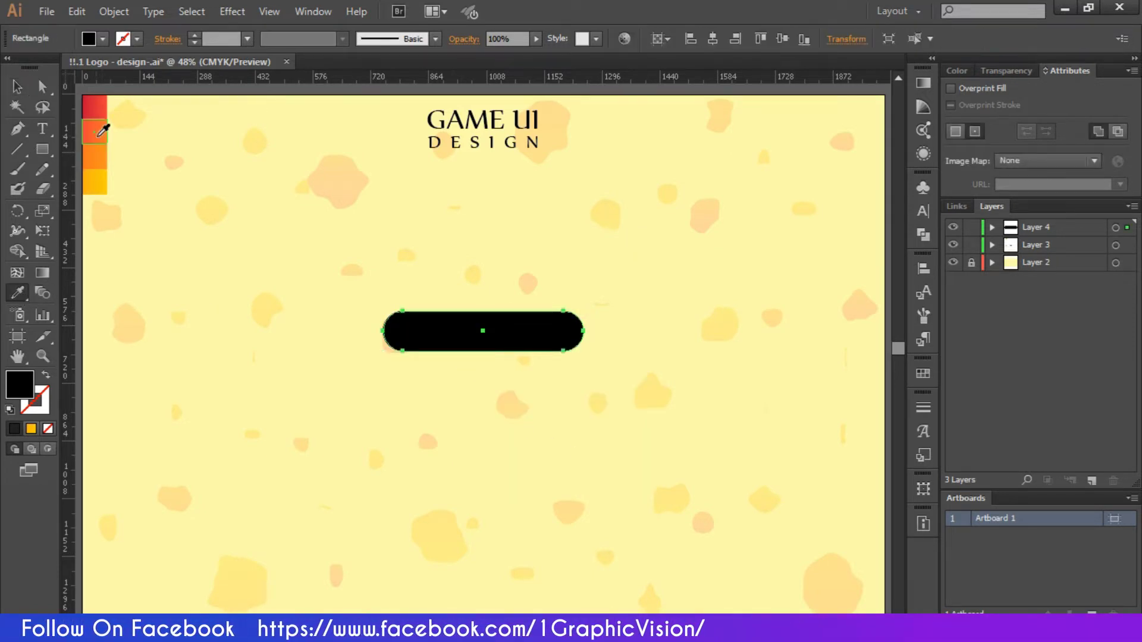
{"action": "left_click", "coordinate": [92, 108]}
{"action": "key", "text": "v"}
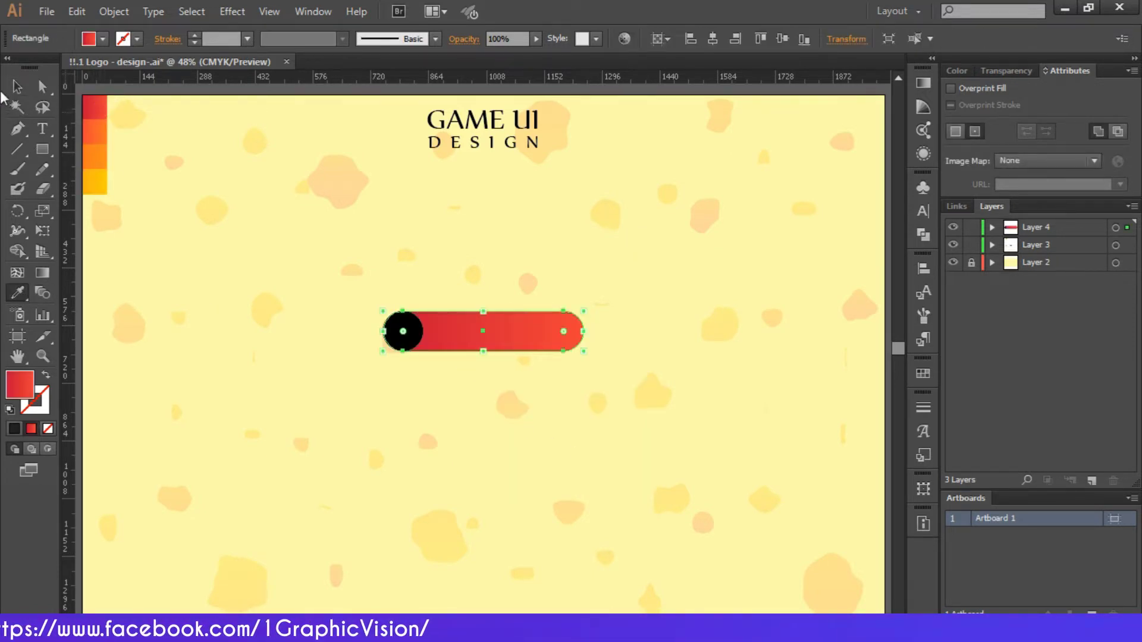
Duplicate the bar with its circle downward to build an evenly spaced stack of four
{"action": "left_click", "coordinate": [612, 269]}
{"action": "left_click_drag", "start_coordinate": [612, 268], "coordinate": [553, 342]}
{"action": "left_click_drag", "start_coordinate": [505, 331], "coordinate": [505, 384]}
{"action": "left_click_drag", "start_coordinate": [372, 444], "coordinate": [417, 339]}
{"action": "left_click_drag", "start_coordinate": [500, 370], "coordinate": [528, 476]}
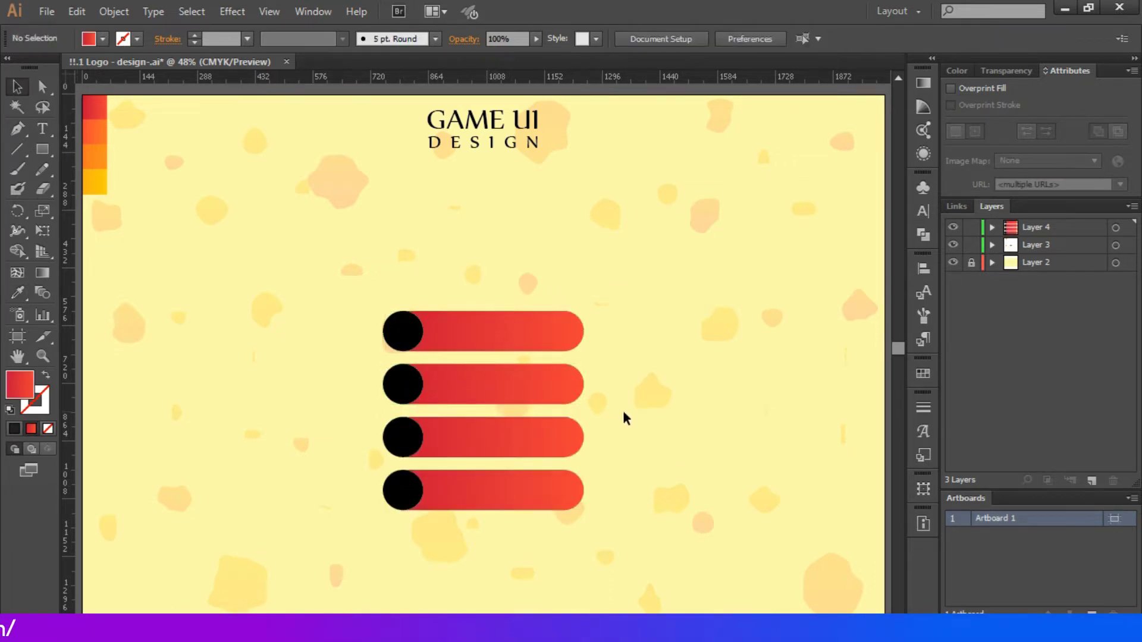
{"action": "left_click", "coordinate": [704, 459]}
{"action": "key", "text": "ctrl+z"}
{"action": "left_click", "coordinate": [678, 443]}
{"action": "key", "text": "ctrl+z"}
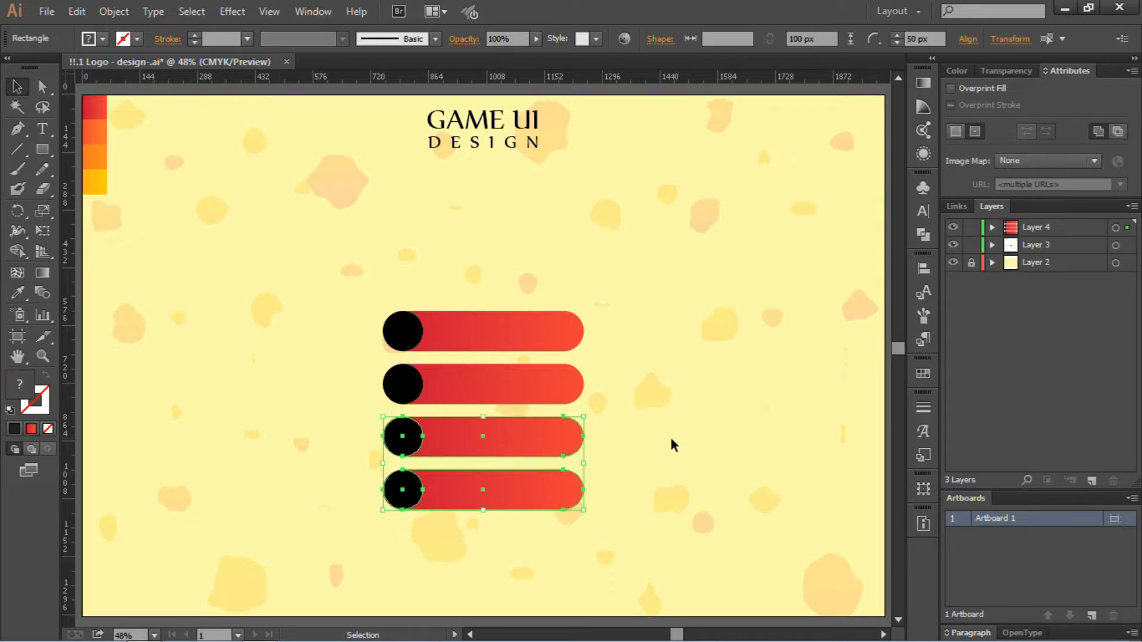
{"action": "left_click", "coordinate": [670, 444]}
Recolour the second, third and fourth bars with the red-orange, orange and yellow gradients sampled from the remaining artboard swatches
{"action": "left_click", "coordinate": [506, 383]}
{"action": "key", "text": "i"}
{"action": "left_click", "coordinate": [94, 131]}
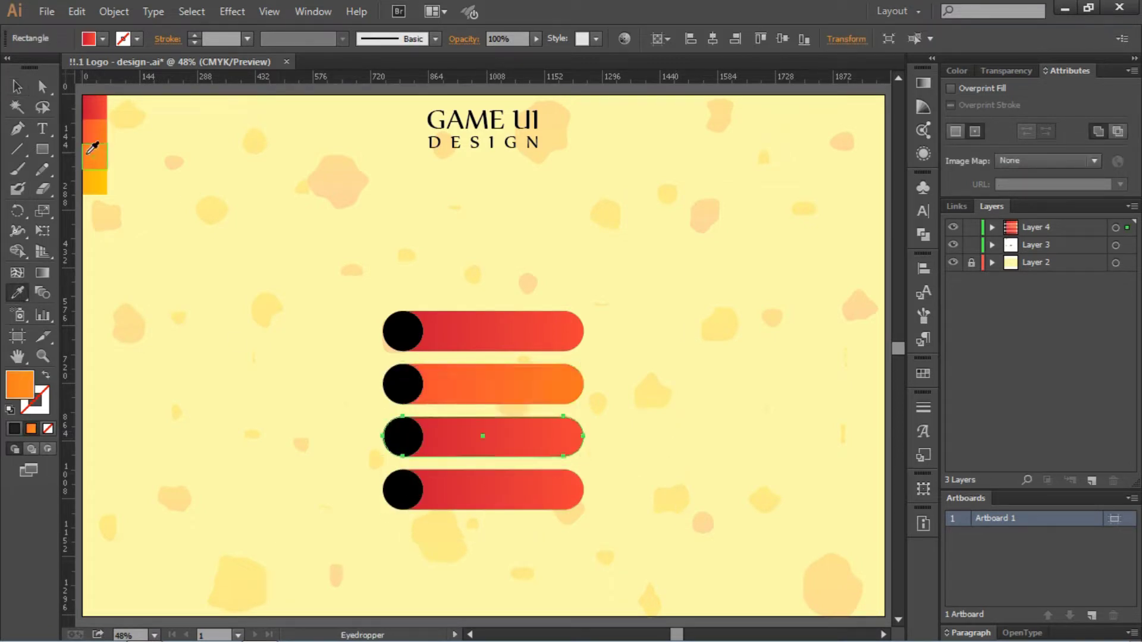
{"action": "left_click", "coordinate": [494, 437], "text": "ctrl"}
{"action": "left_click", "coordinate": [94, 156]}
{"action": "left_click", "coordinate": [494, 489], "text": "ctrl"}
{"action": "left_click", "coordinate": [94, 181]}
{"action": "key", "text": "ctrl+shift+a"}
{"action": "left_click_drag", "start_coordinate": [333, 536], "coordinate": [655, 344]}
{"action": "left_click", "coordinate": [371, 283]}
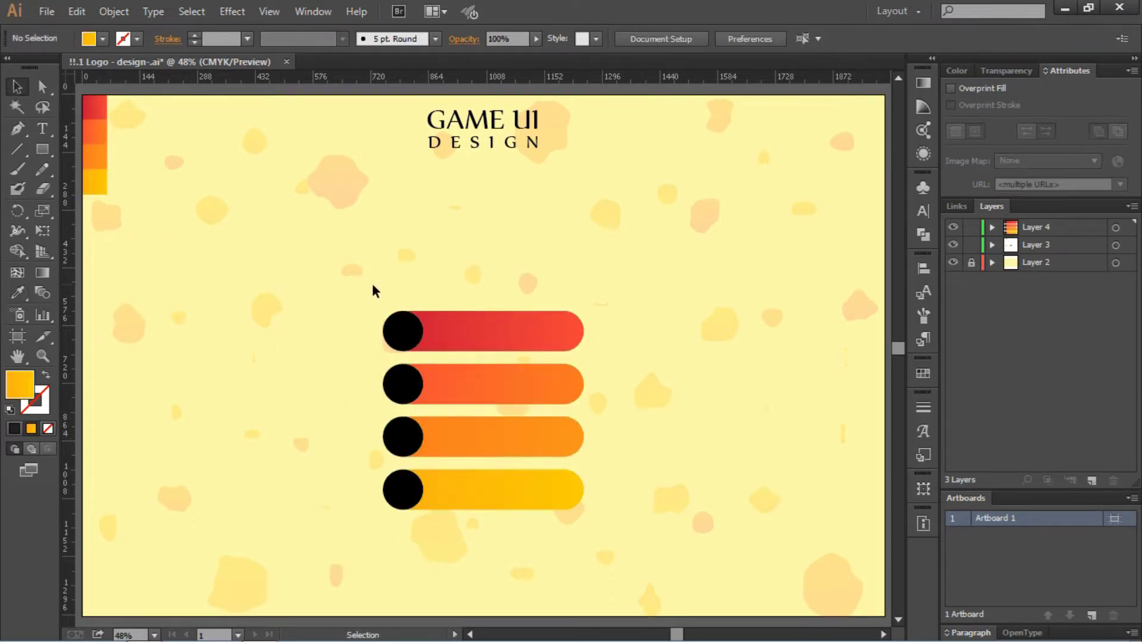
Give the circle on the red bar a linear gradient from black to very dark grey
{"action": "left_click", "coordinate": [405, 329]}
{"action": "left_click", "coordinate": [921, 85]}
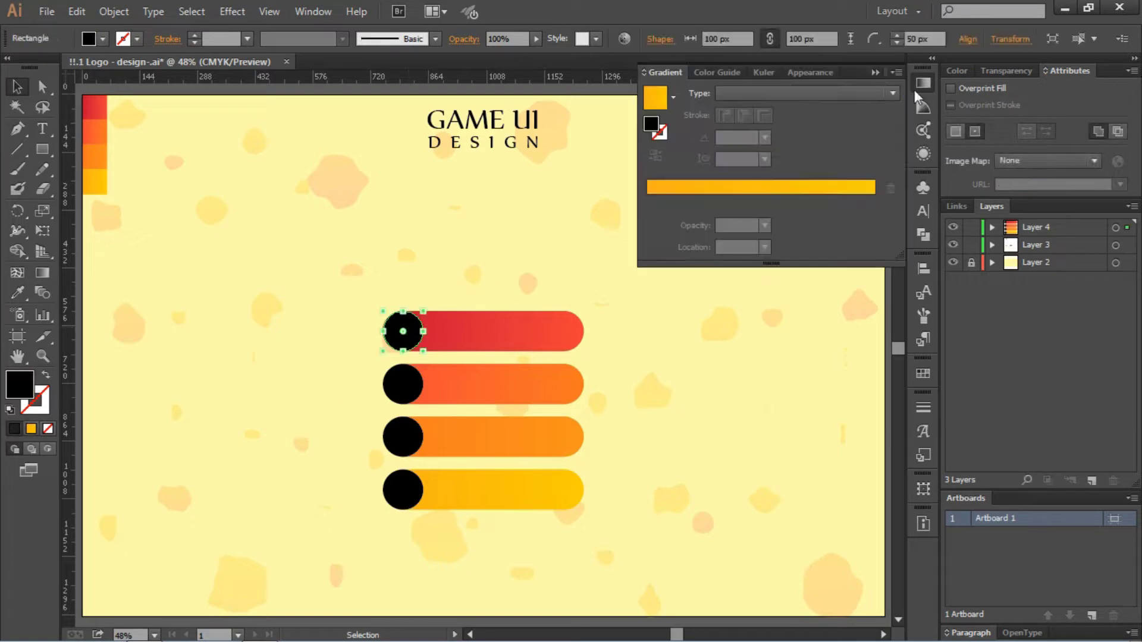
{"action": "left_click", "coordinate": [683, 202]}
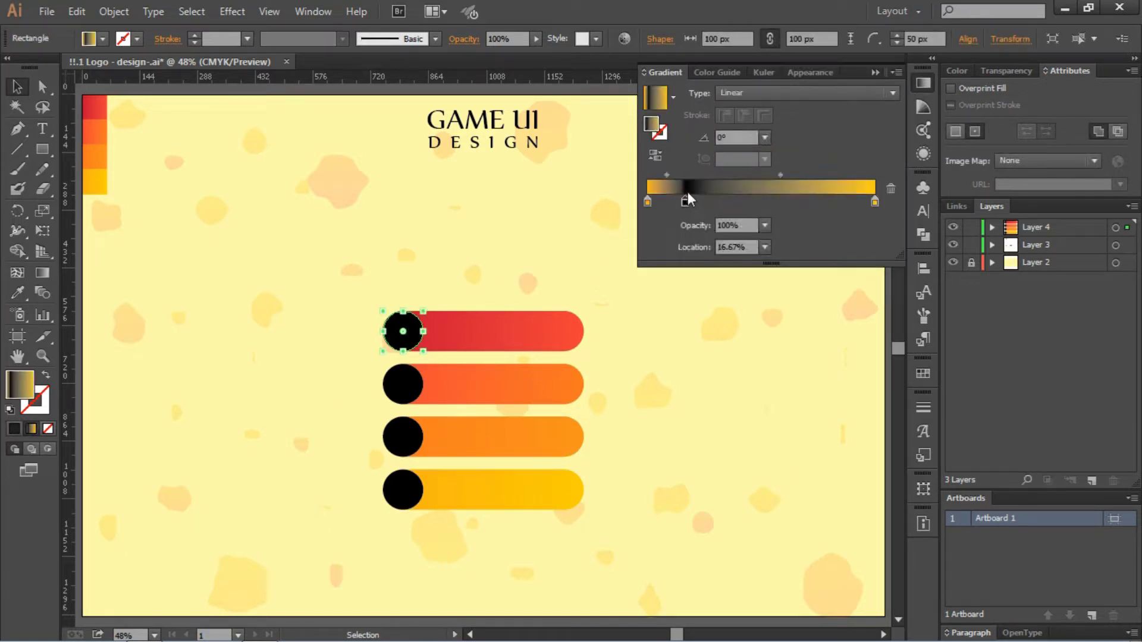
{"action": "left_click", "coordinate": [647, 201]}
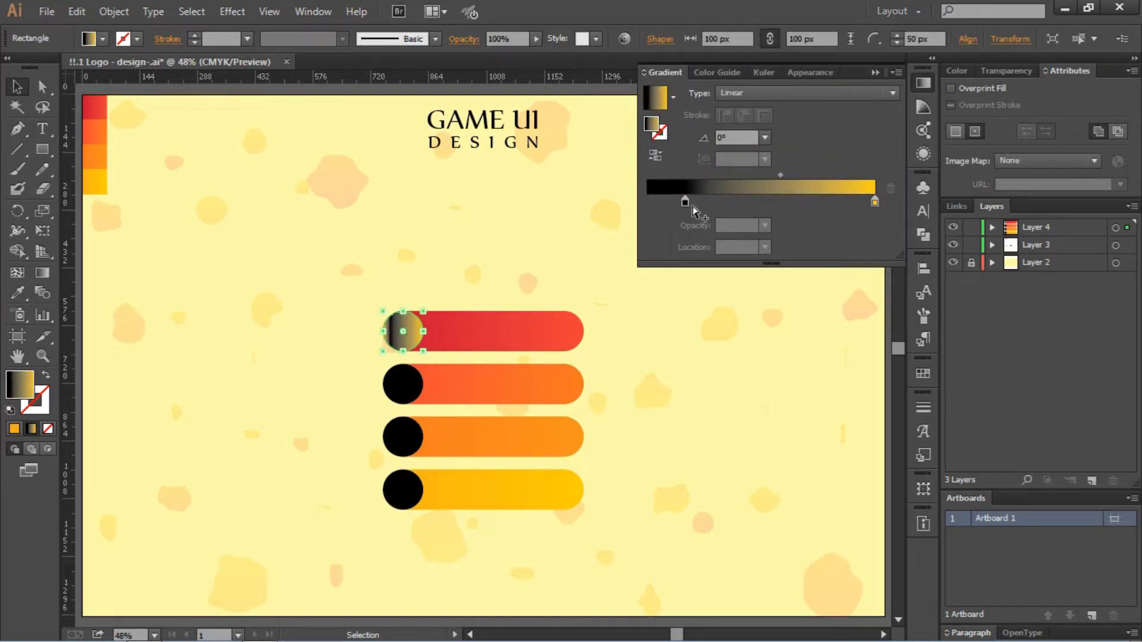
{"action": "double_click", "coordinate": [875, 202]}
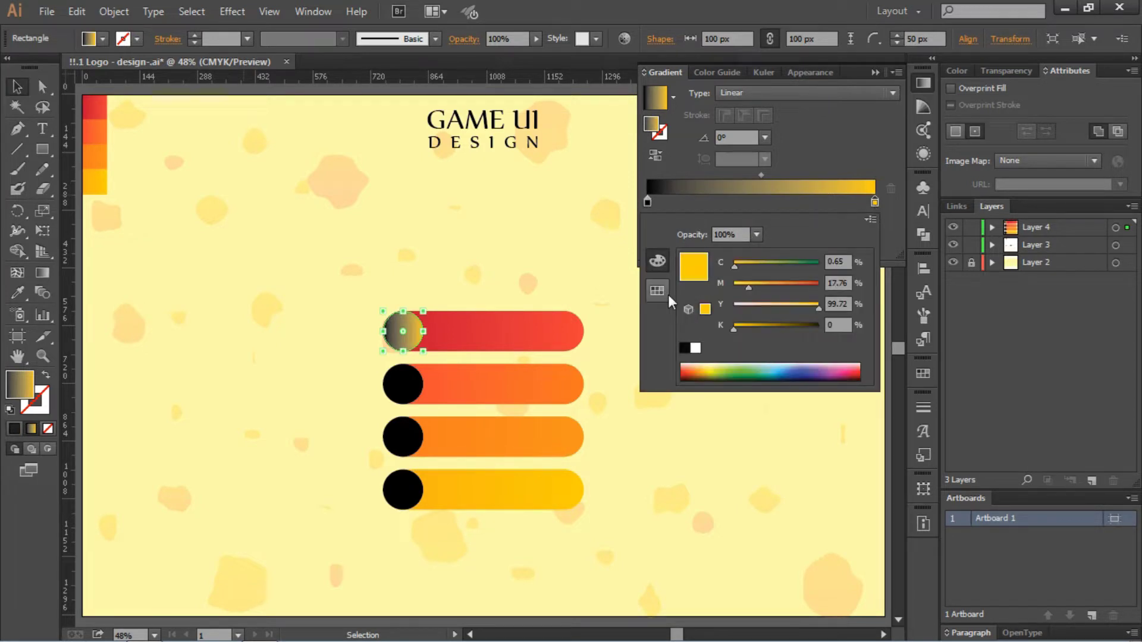
{"action": "left_click", "coordinate": [657, 291]}
{"action": "left_click", "coordinate": [693, 291]}
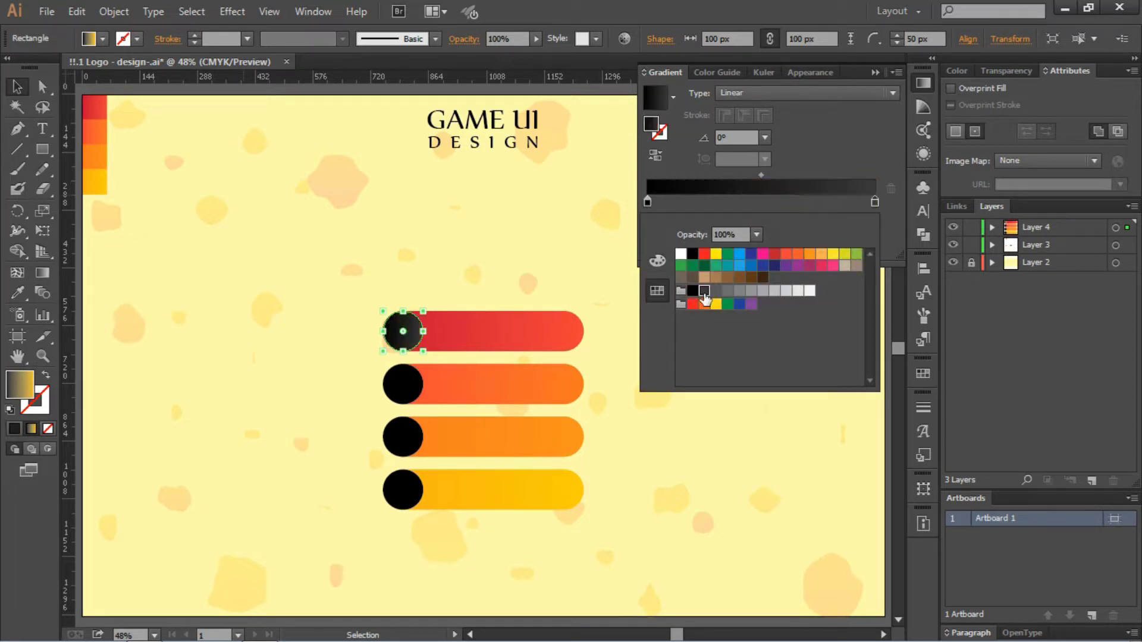
Change the circle's gradient type to Radial and reverse it so the dark grey sits in the centre
{"action": "left_click", "coordinate": [769, 95]}
{"action": "left_click", "coordinate": [769, 122]}
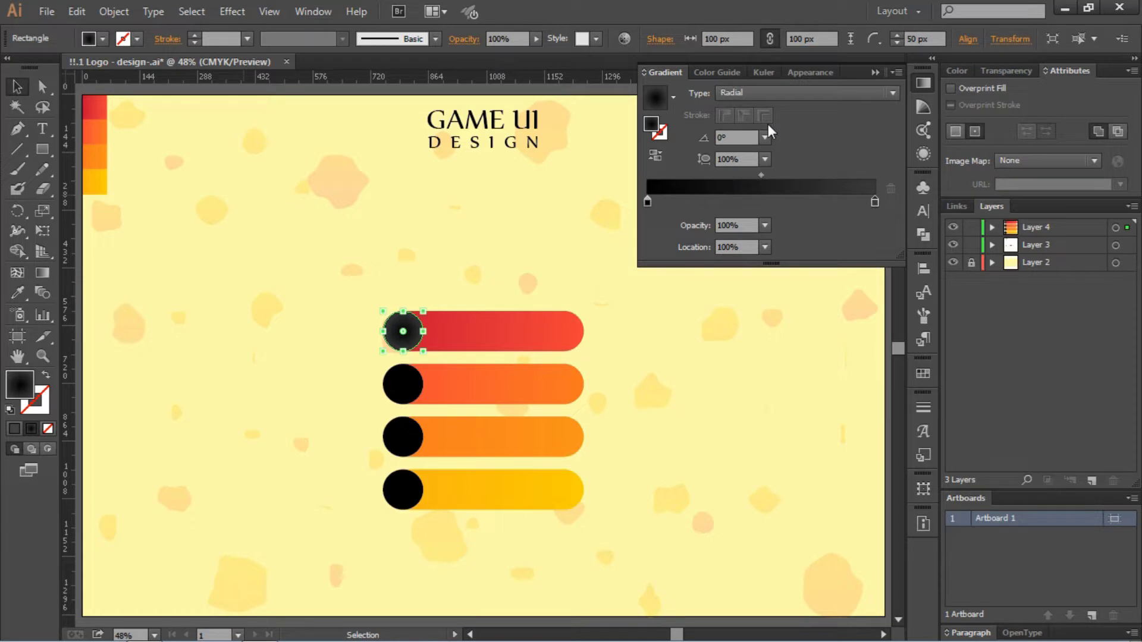
{"action": "left_click", "coordinate": [655, 156]}
Copy the dark radial gradient from the first circle to the circles on the other three bars
{"action": "left_click", "coordinate": [391, 398]}
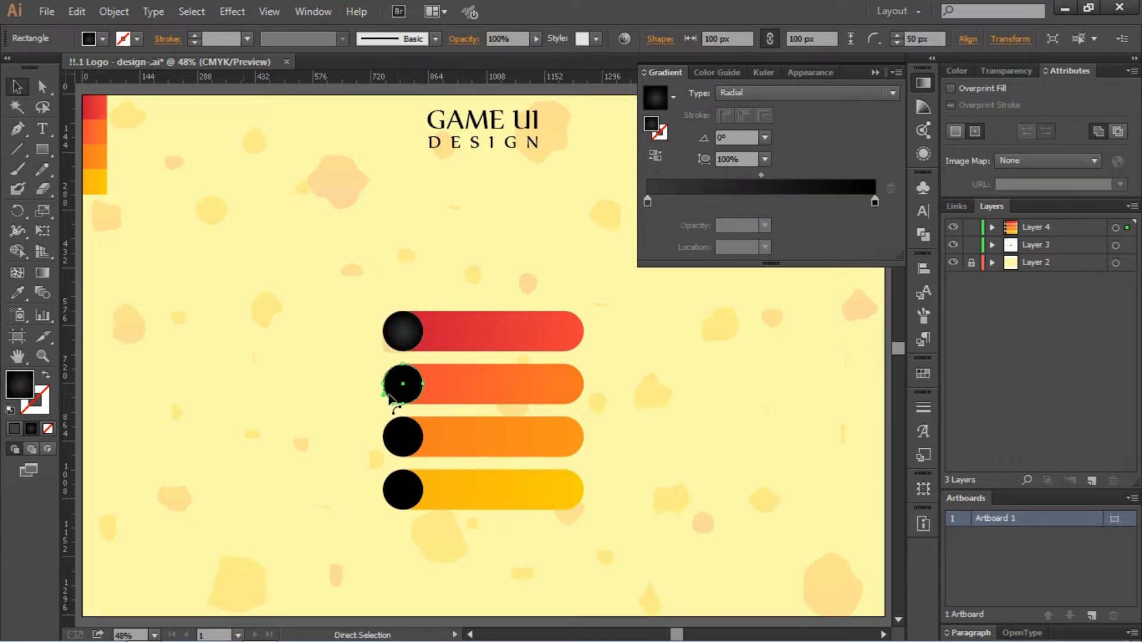
{"action": "key", "text": "v"}
{"action": "left_click", "coordinate": [11, 291]}
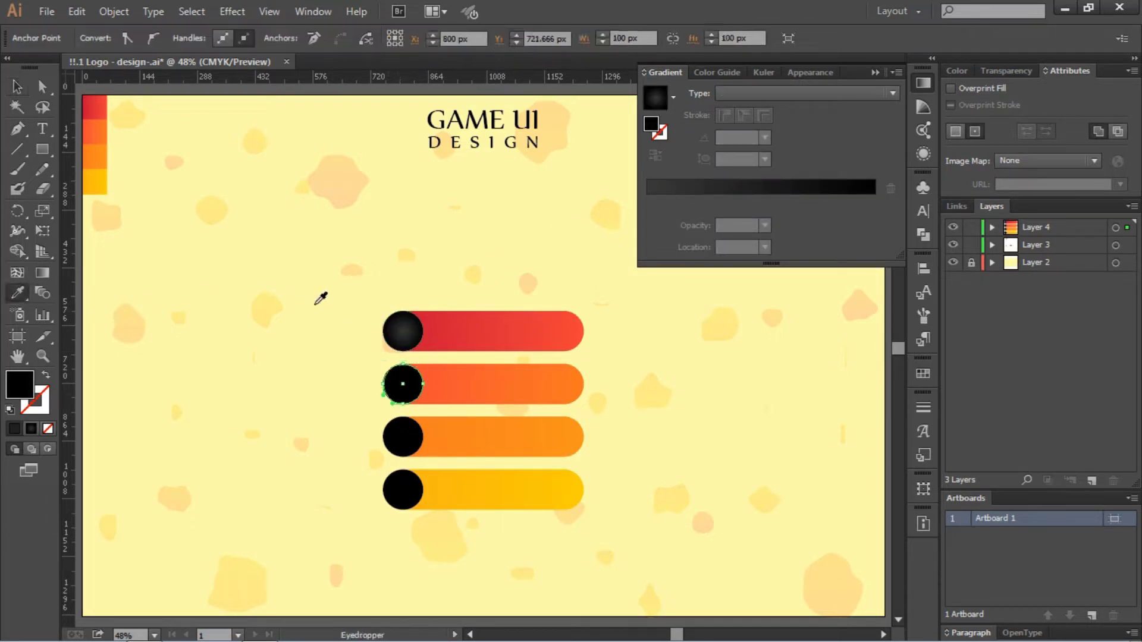
{"action": "left_click", "coordinate": [403, 326]}
{"action": "left_click", "coordinate": [403, 437], "text": "ctrl"}
{"action": "left_click", "coordinate": [403, 384]}
{"action": "left_click", "coordinate": [403, 490], "text": "ctrl"}
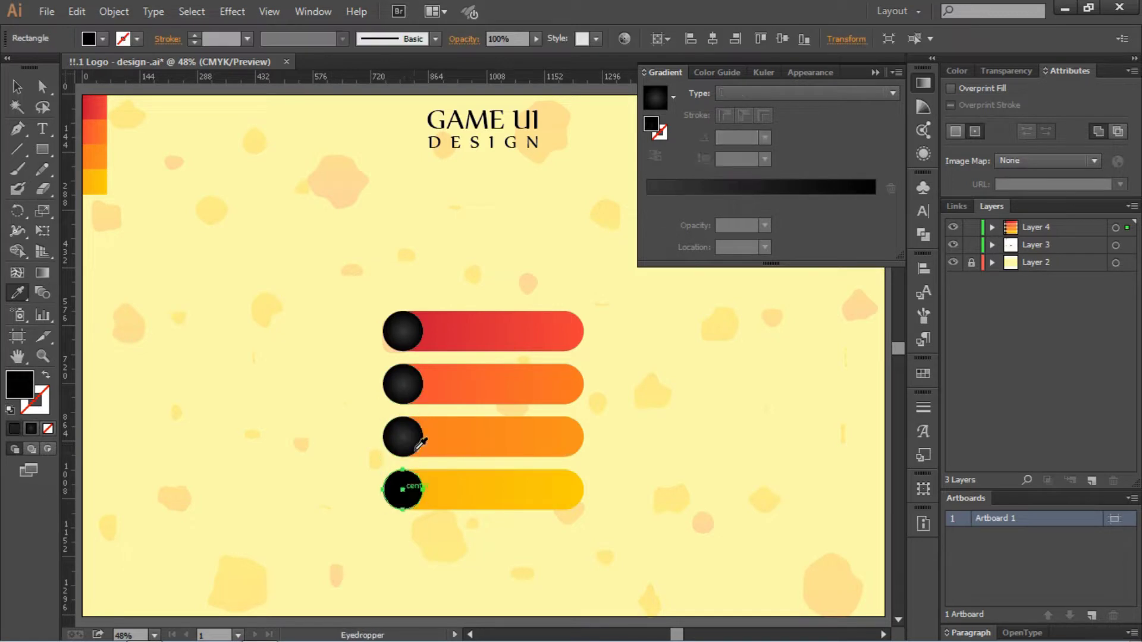
{"action": "left_click", "coordinate": [418, 445]}
{"action": "left_click", "coordinate": [17, 87]}
{"action": "left_click", "coordinate": [180, 137]}
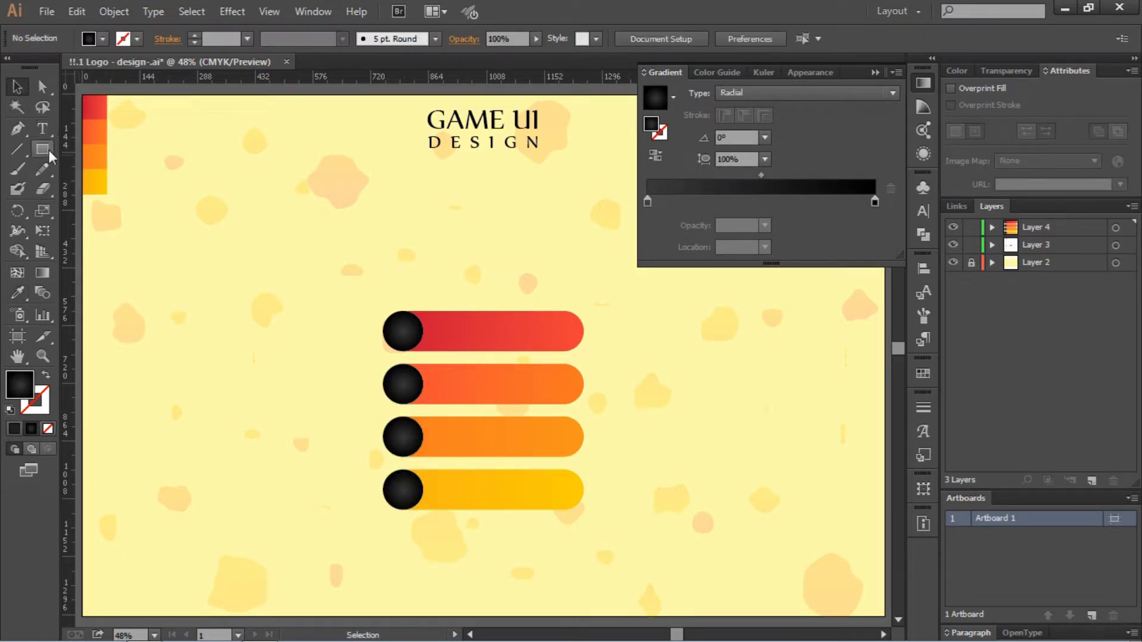
Create a triangle above the buttons as a 3-sided polygon with a 50 px radius and rotate it to point right
{"action": "left_click_drag", "start_coordinate": [49, 150], "coordinate": [119, 192]}
{"action": "left_click", "coordinate": [336, 243]}
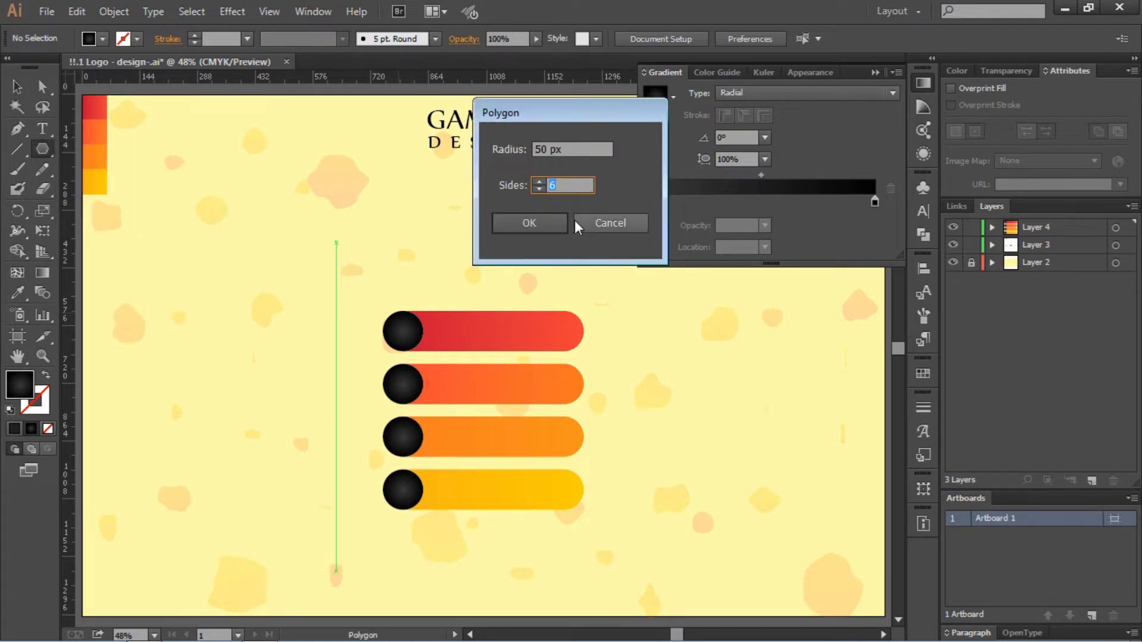
{"action": "type", "text": "3"}
{"action": "left_click", "coordinate": [554, 222]}
{"action": "key", "text": "v"}
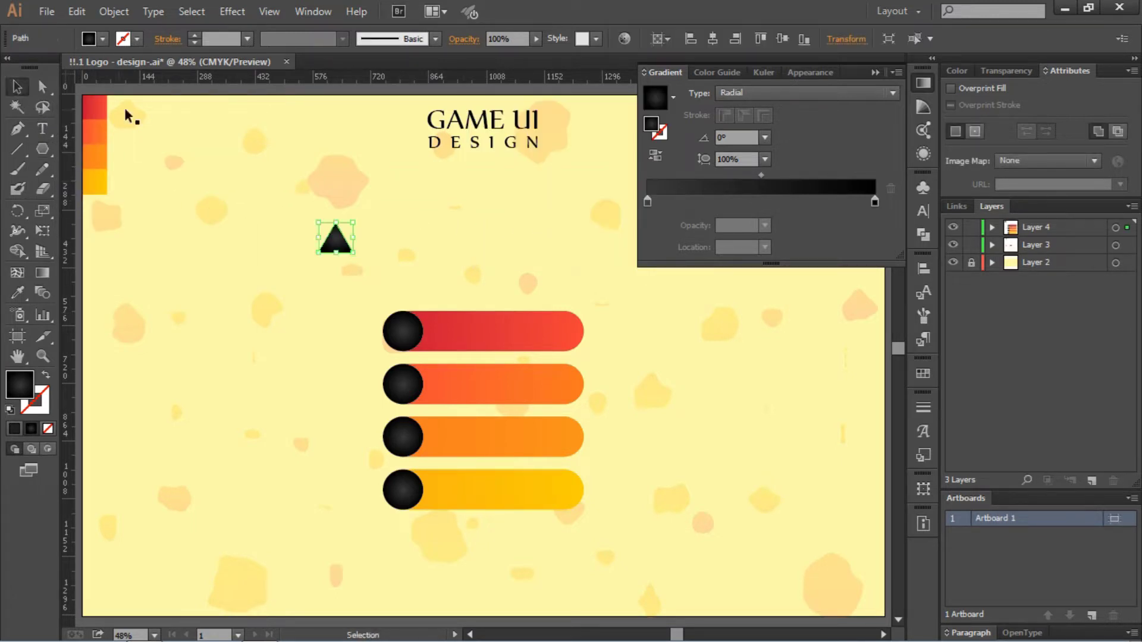
{"action": "left_click_drag", "start_coordinate": [360, 218], "coordinate": [433, 210]}
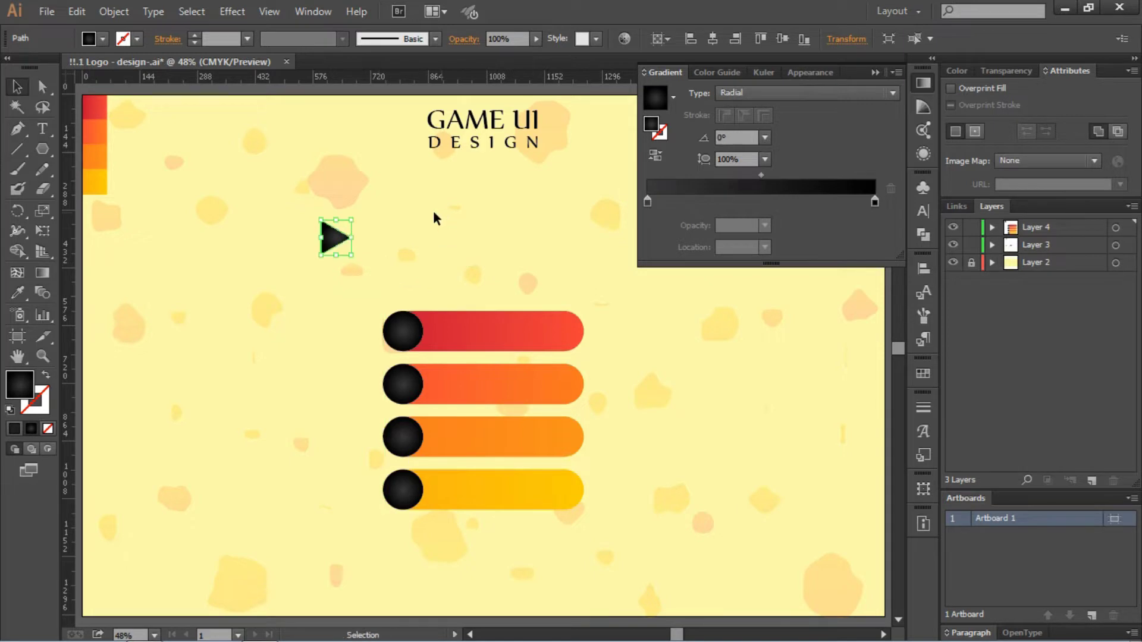
{"action": "left_click", "coordinate": [433, 210]}
Create a 6-sided polygon with a 50 px radius in the empty area below and left of the triangle
{"action": "left_click", "coordinate": [40, 148]}
{"action": "left_click", "coordinate": [483, 284]}
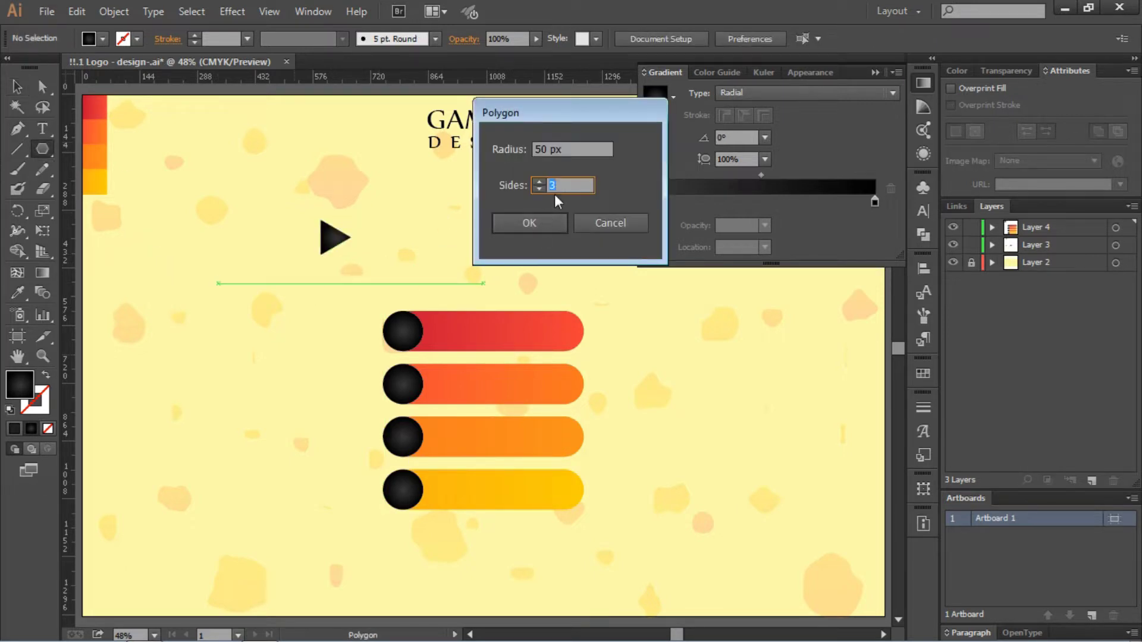
{"action": "left_click", "coordinate": [544, 224]}
{"action": "key", "text": "v"}
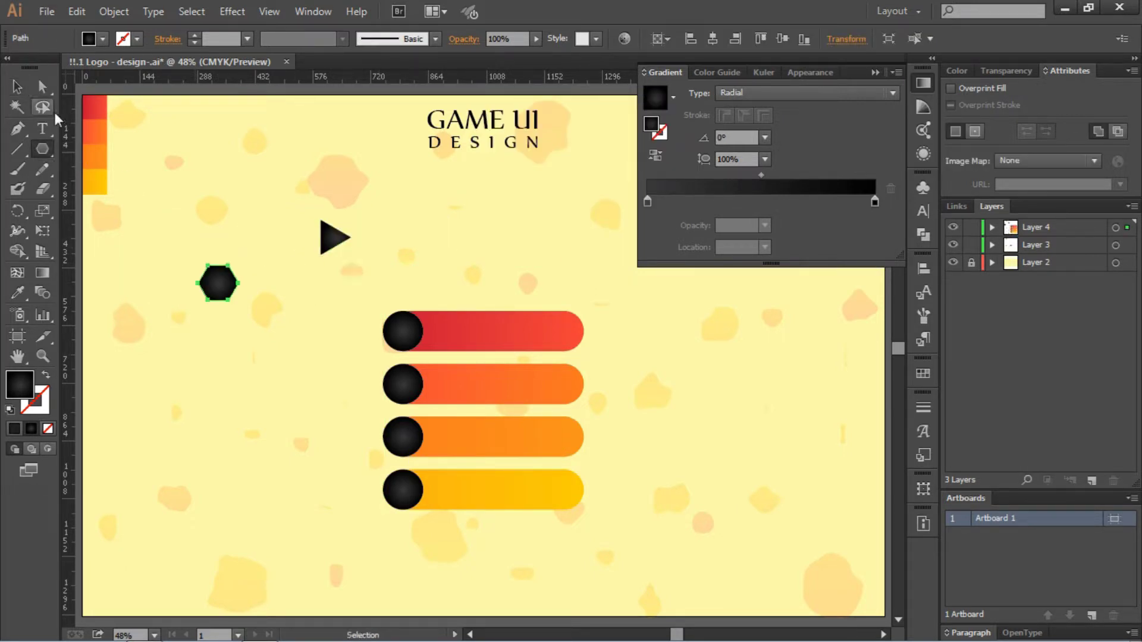
Draw a narrow vertical rectangle about 33 px wide and 116 px tall to the right of the hexagon
{"action": "left_click_drag", "start_coordinate": [44, 161], "coordinate": [66, 148]}
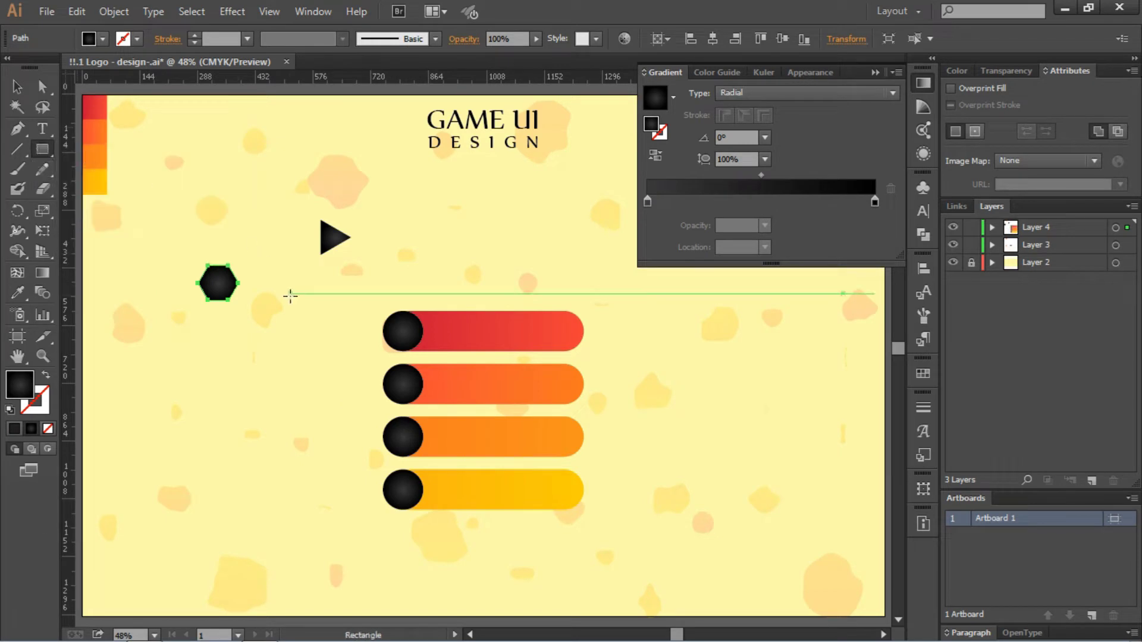
{"action": "left_click_drag", "start_coordinate": [290, 294], "coordinate": [300, 339]}
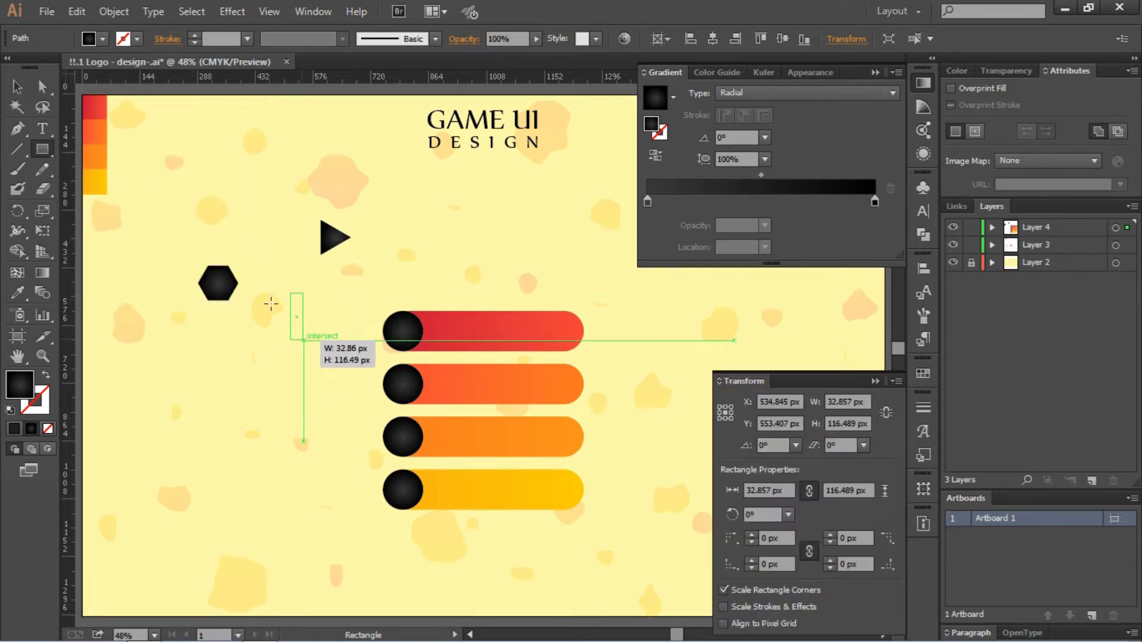
{"action": "key", "text": "v"}
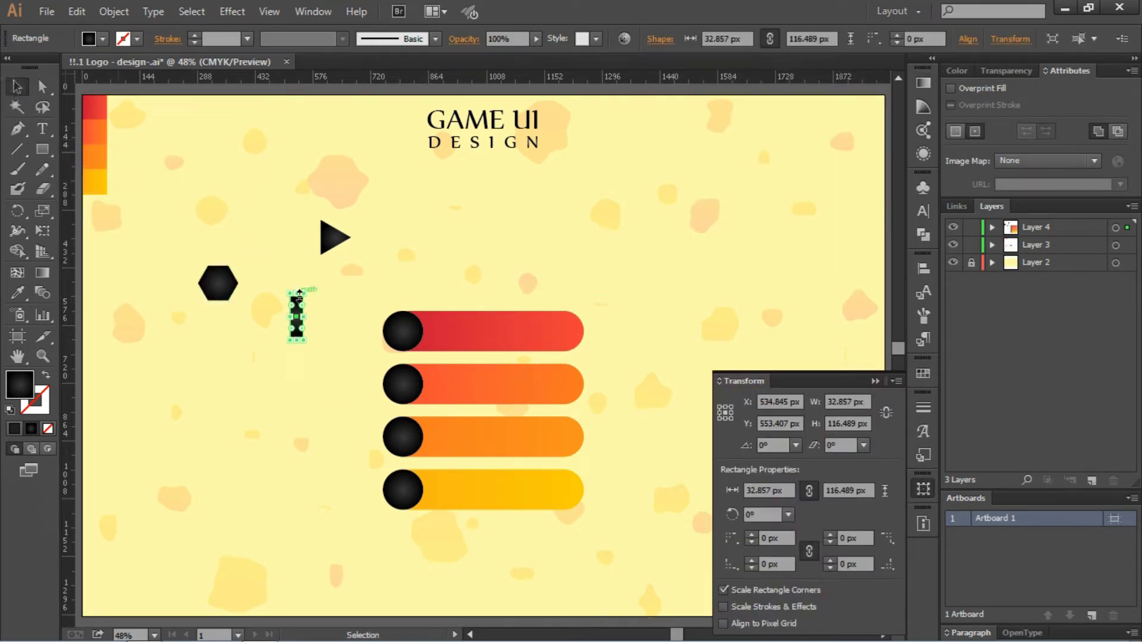
Lengthen the rectangle to about 144 px and lay it across the hexagon with a copy rotated 90° to form a cross
{"action": "mouse_move", "coordinate": [297, 291]}
{"action": "left_mouse_down"}
{"action": "mouse_move", "coordinate": [297, 281]}
{"action": "mouse_move", "coordinate": [296, 311]}
{"action": "mouse_move", "coordinate": [241, 291]}
{"action": "mouse_move", "coordinate": [294, 296]}
{"action": "left_mouse_up"}
{"action": "left_click", "coordinate": [322, 289]}
{"action": "mouse_move", "coordinate": [223, 261]}
{"action": "left_mouse_down"}
{"action": "mouse_move", "coordinate": [270, 262]}
{"action": "mouse_move", "coordinate": [306, 312]}
{"action": "mouse_move", "coordinate": [305, 291]}
{"action": "mouse_move", "coordinate": [288, 283]}
{"action": "mouse_move", "coordinate": [225, 288]}
{"action": "mouse_move", "coordinate": [223, 257]}
{"action": "left_mouse_up"}
{"action": "left_click", "coordinate": [366, 332]}
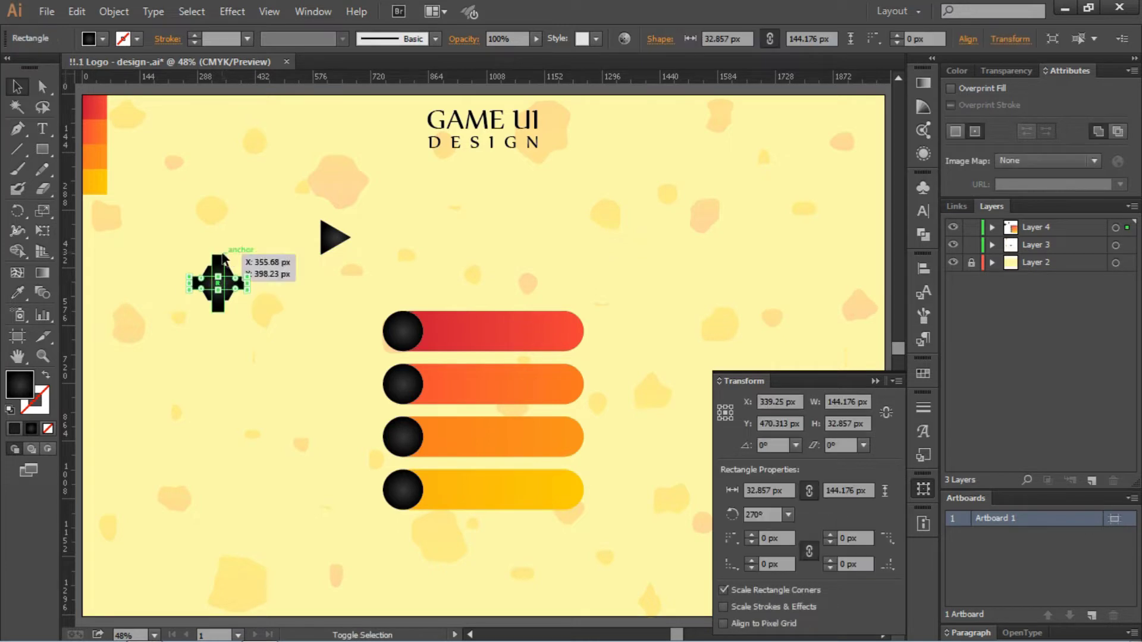
Duplicate the two crossed bars and place the copy diagonally over the hexagon to give the gear eight teeth
{"action": "left_click", "coordinate": [223, 257], "text": "shift"}
{"action": "key", "text": "ctrl+c"}
{"action": "key", "text": "ctrl+v"}
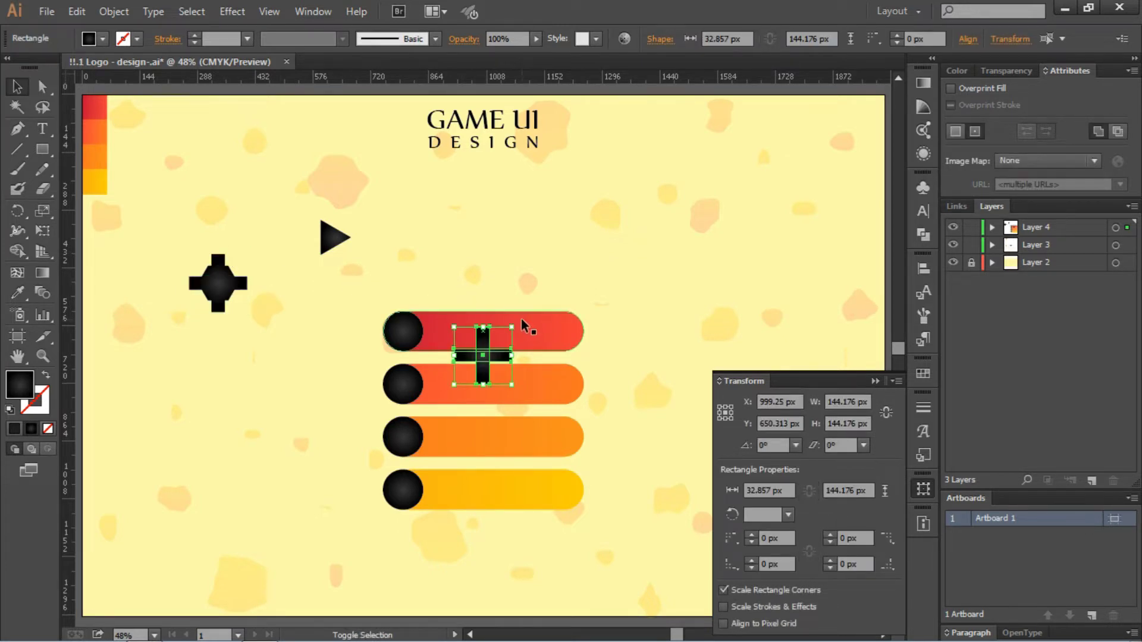
{"action": "left_click_drag", "start_coordinate": [521, 318], "coordinate": [536, 355]}
{"action": "left_click_drag", "start_coordinate": [467, 338], "coordinate": [225, 286]}
Select all the gear pieces and align their centres horizontally and vertically
{"action": "left_click_drag", "start_coordinate": [278, 329], "coordinate": [178, 244]}
{"action": "left_click", "coordinate": [782, 39]}
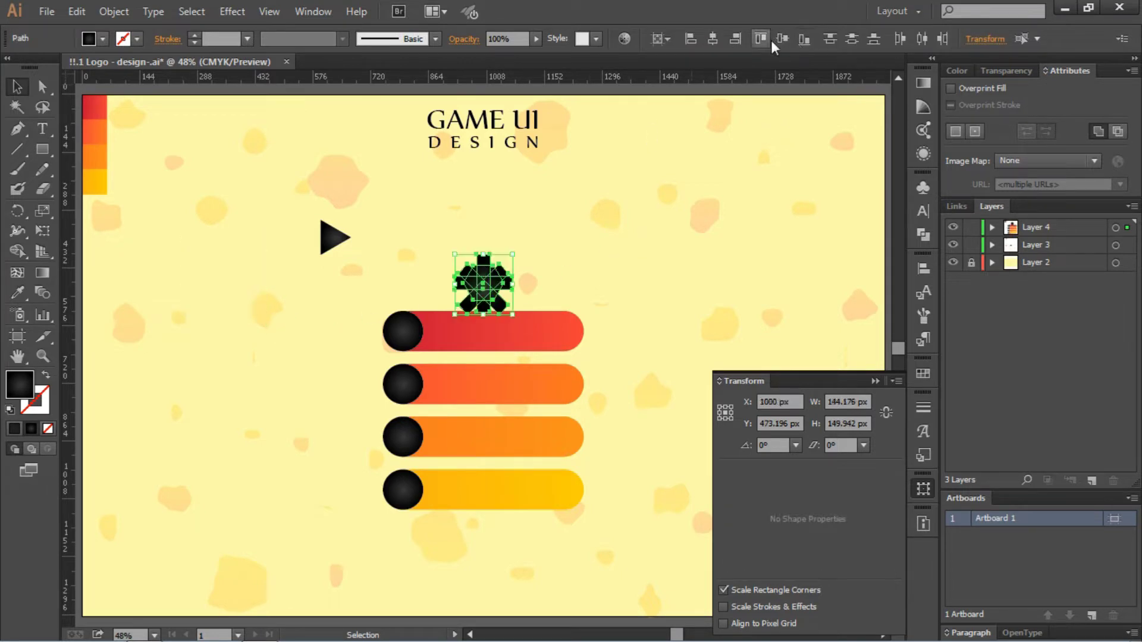
{"action": "left_click", "coordinate": [771, 41]}
{"action": "left_click", "coordinate": [780, 40]}
Move the aligned gear pieces to the empty area left of the buttons and group them
{"action": "left_click_drag", "start_coordinate": [495, 353], "coordinate": [266, 297]}
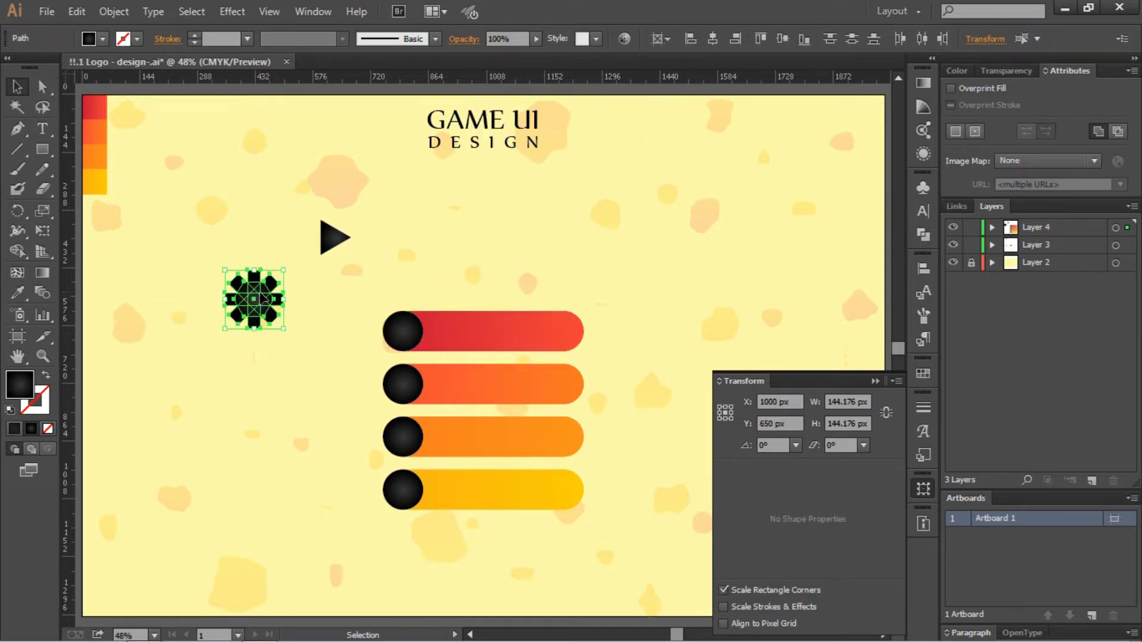
{"action": "right_click", "coordinate": [268, 307]}
{"action": "left_click", "coordinate": [306, 377]}
{"action": "left_click", "coordinate": [309, 387]}
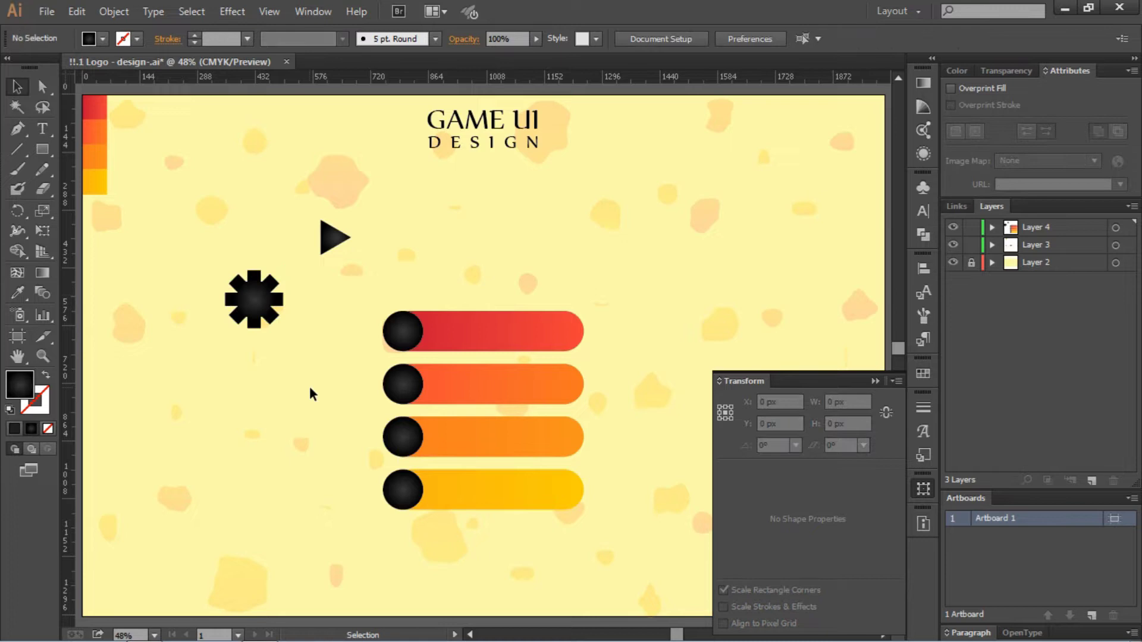
Unite the gear pieces into a single shape with Pathfinder and scale the gear down to icon size
{"action": "left_click", "coordinate": [273, 297]}
{"action": "left_click", "coordinate": [922, 231]}
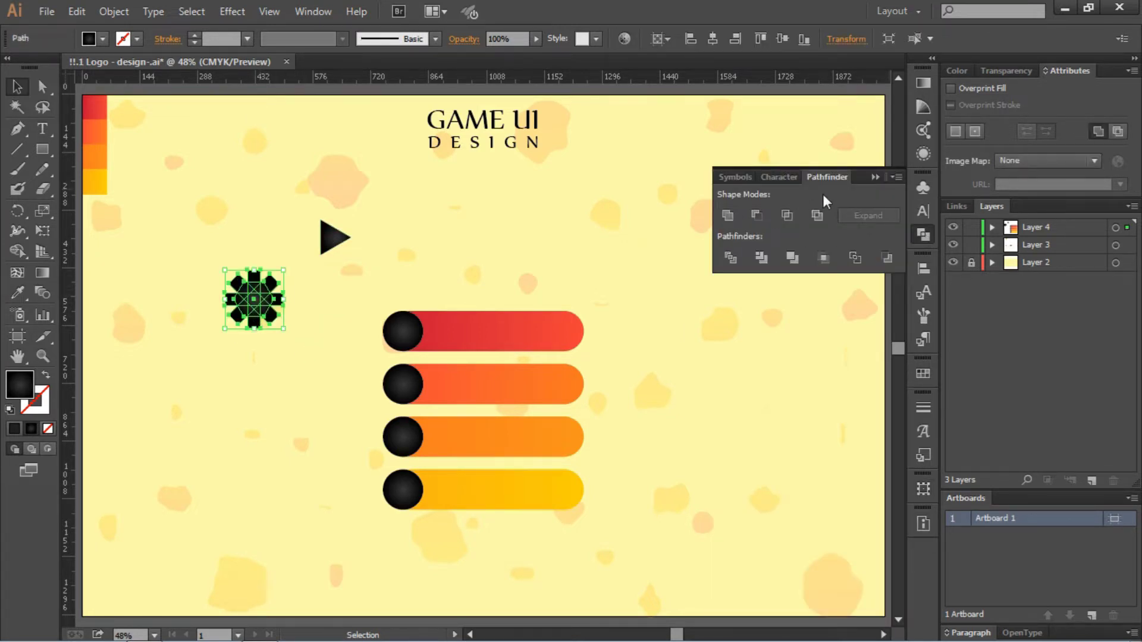
{"action": "left_click", "coordinate": [727, 215]}
{"action": "left_click_drag", "start_coordinate": [285, 272], "coordinate": [271, 284]}
{"action": "left_click", "coordinate": [362, 285]}
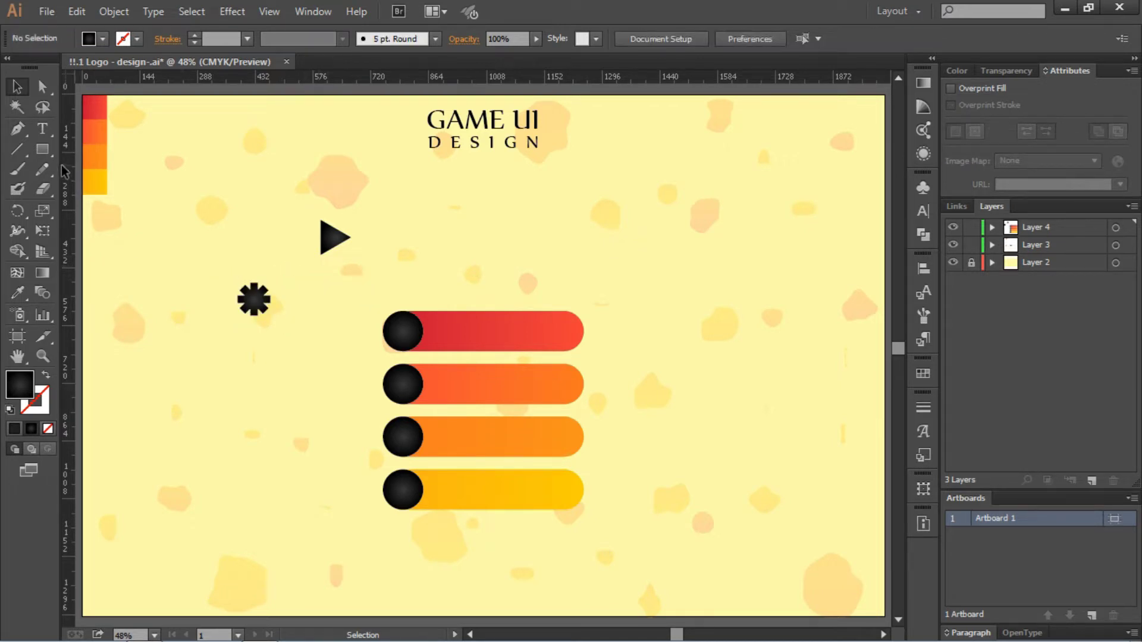
Draw a five-pointed star left of the gear and add a "?" text object below the two icons
{"action": "left_click_drag", "start_coordinate": [49, 152], "coordinate": [113, 227]}
{"action": "left_click_drag", "start_coordinate": [179, 305], "coordinate": [202, 306]}
{"action": "left_click", "coordinate": [40, 130]}
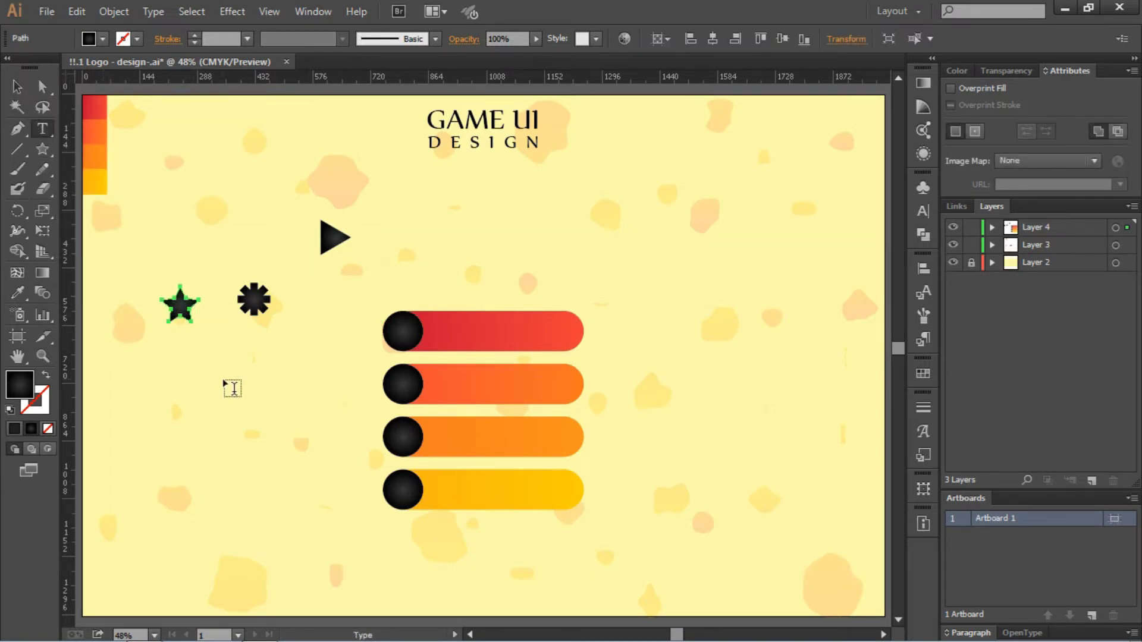
{"action": "left_click", "coordinate": [224, 377]}
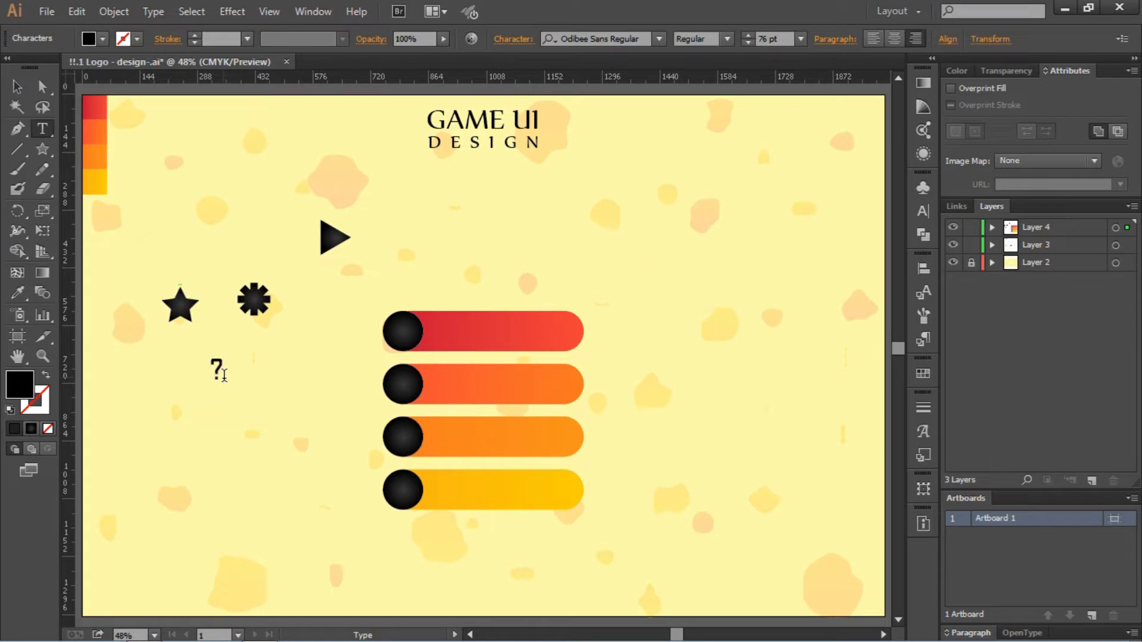
{"action": "key", "text": "Escape"}
{"action": "left_click", "coordinate": [266, 398]}
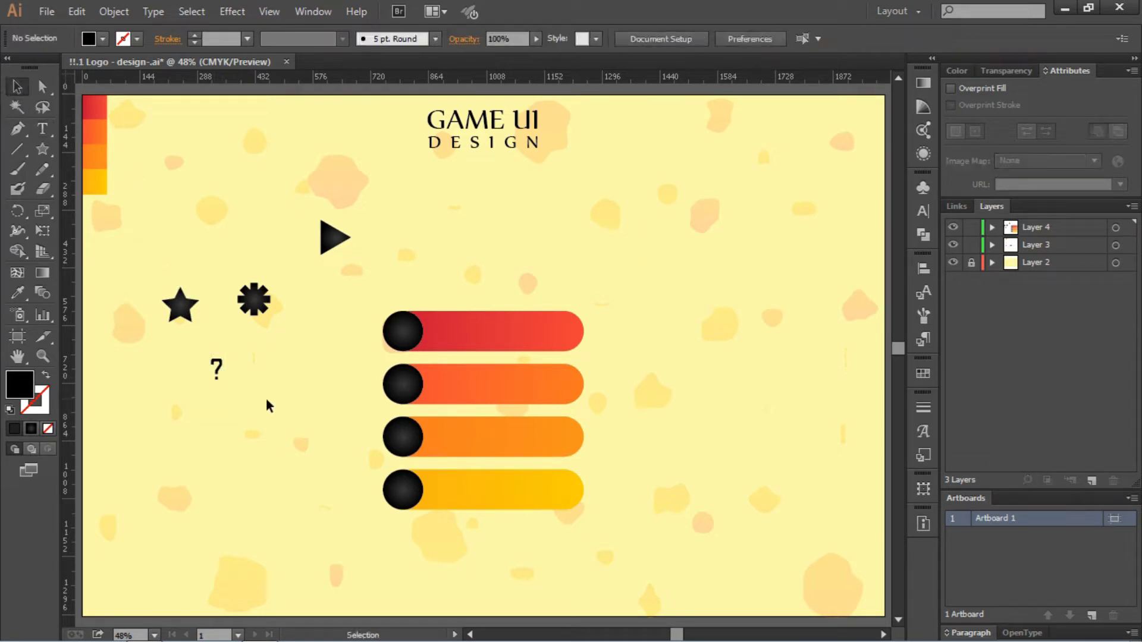
Fill the triangle, gear, star and question mark with white
{"action": "left_click_drag", "start_coordinate": [173, 184], "coordinate": [349, 392]}
{"action": "left_click", "coordinate": [102, 40]}
{"action": "left_click", "coordinate": [31, 69]}
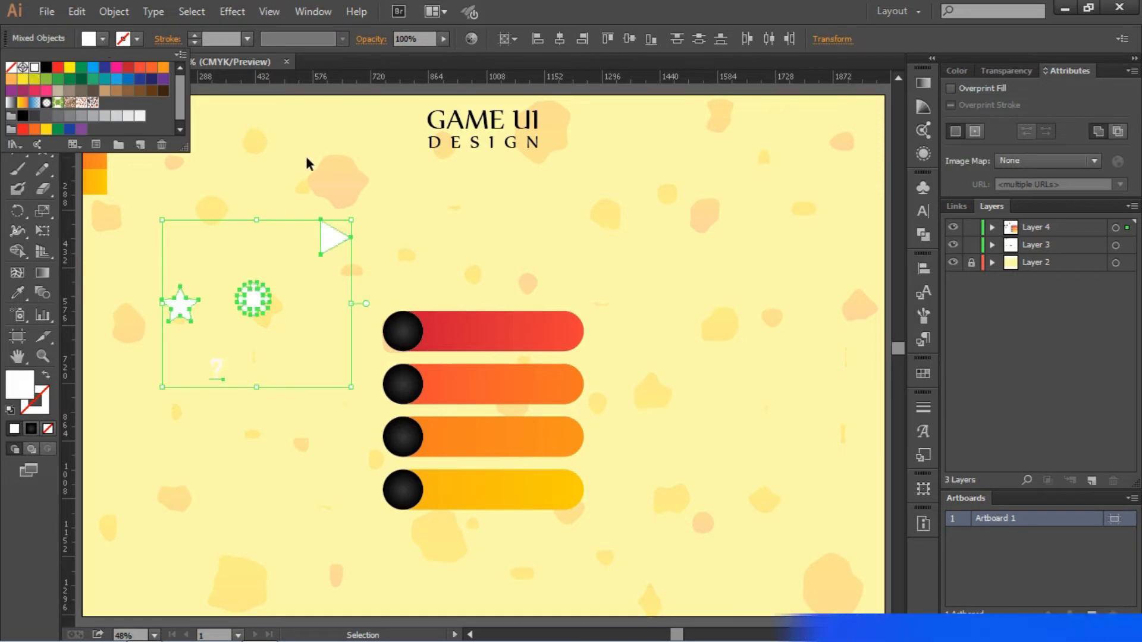
{"action": "left_click", "coordinate": [309, 167]}
Scale the triangle, gear and star down together so they fit inside the dark circles
{"action": "left_click", "coordinate": [333, 238]}
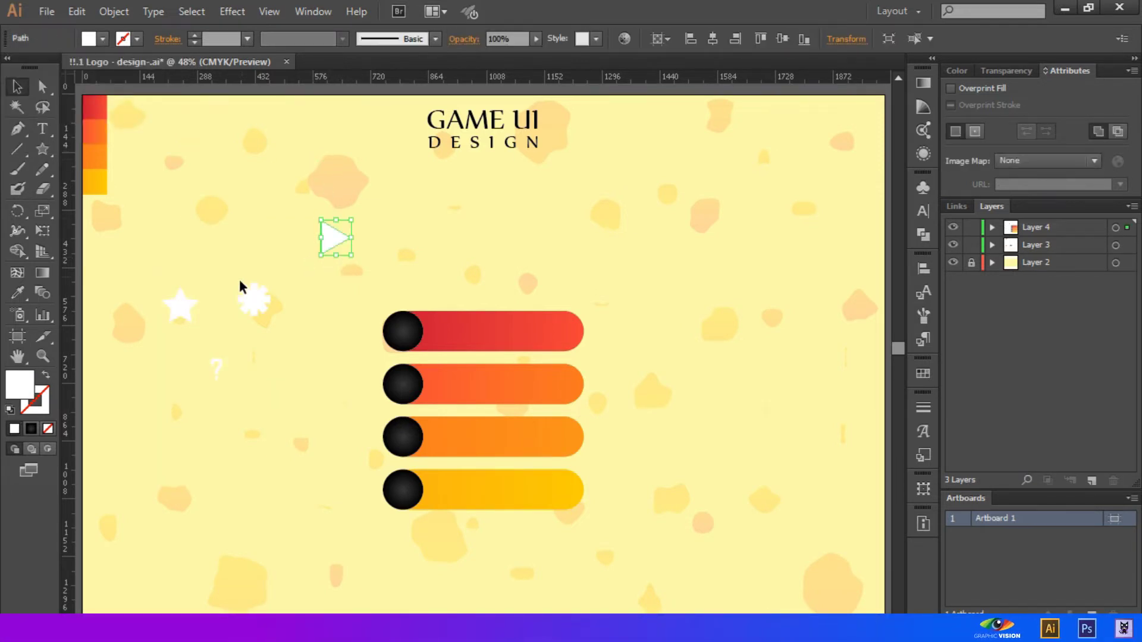
{"action": "left_click", "coordinate": [253, 299], "text": "shift"}
{"action": "left_click", "coordinate": [180, 304], "text": "shift"}
{"action": "left_click_drag", "start_coordinate": [352, 322], "coordinate": [292, 287]}
{"action": "left_click", "coordinate": [270, 248]}
Place the triangle, gear, star and question mark on the dark circles from the red button down to the yellow one
{"action": "left_click_drag", "start_coordinate": [275, 235], "coordinate": [404, 338]}
{"action": "left_click_drag", "start_coordinate": [231, 275], "coordinate": [450, 416]}
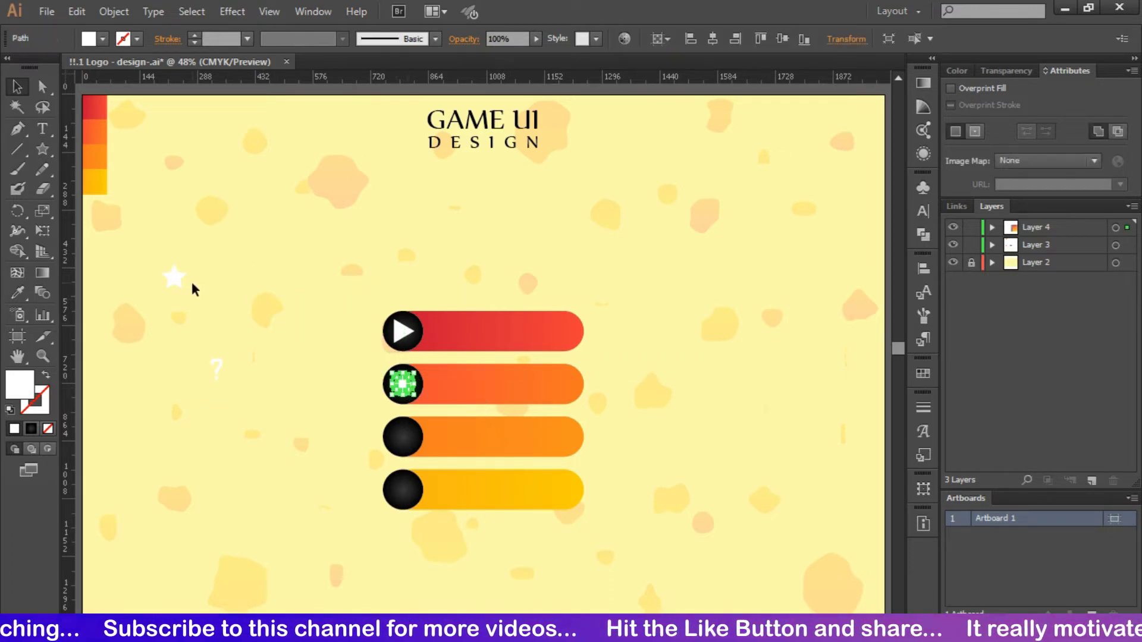
{"action": "left_click_drag", "start_coordinate": [192, 289], "coordinate": [421, 450]}
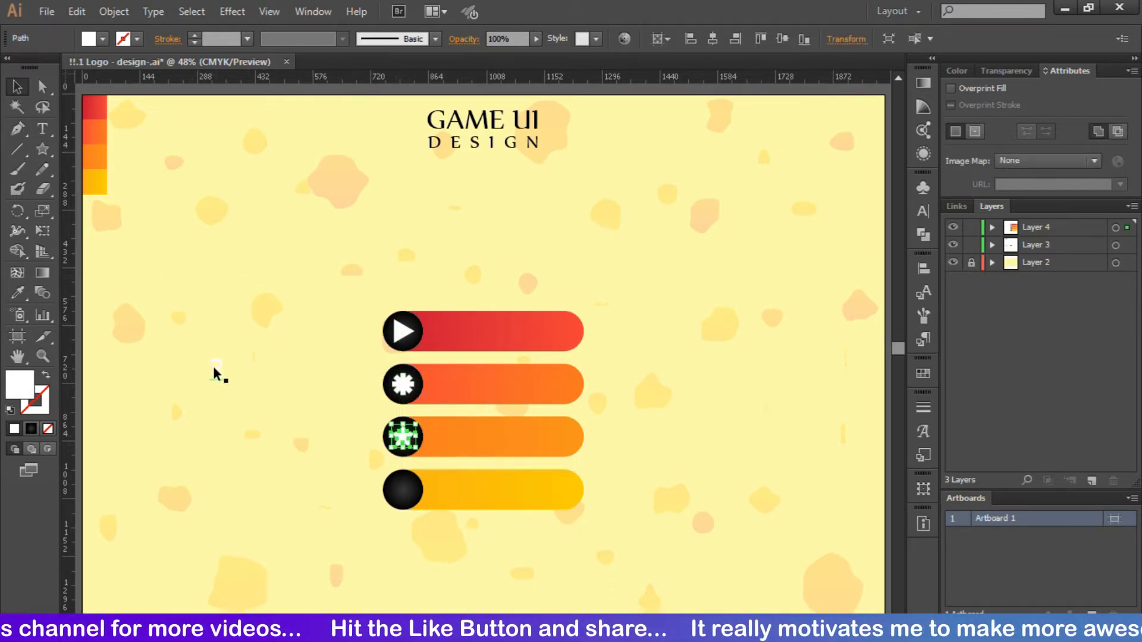
{"action": "left_click_drag", "start_coordinate": [214, 370], "coordinate": [402, 492]}
{"action": "left_click", "coordinate": [502, 548]}
Fine-tune the triangle, star and question mark so each sits centred and well sized within its dark circle
{"action": "scroll", "coordinate": [391, 327], "scroll_direction": "down", "scroll_amount": 1}
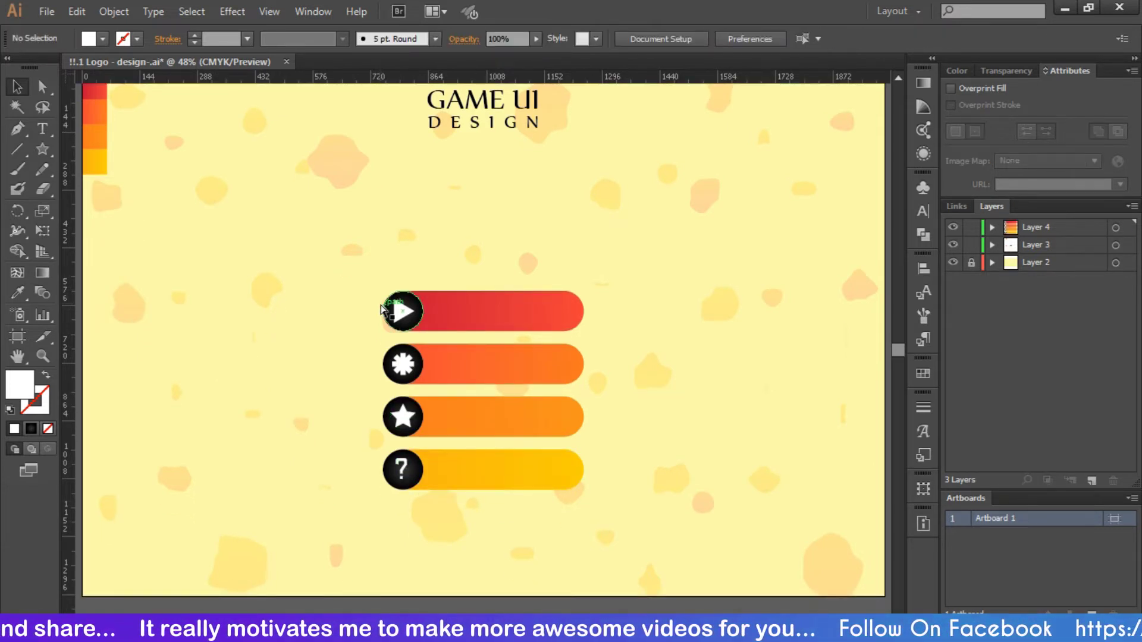
{"action": "key", "text": "ctrl+plus"}
{"action": "scroll", "coordinate": [508, 270], "scroll_direction": "down", "scroll_amount": 5}
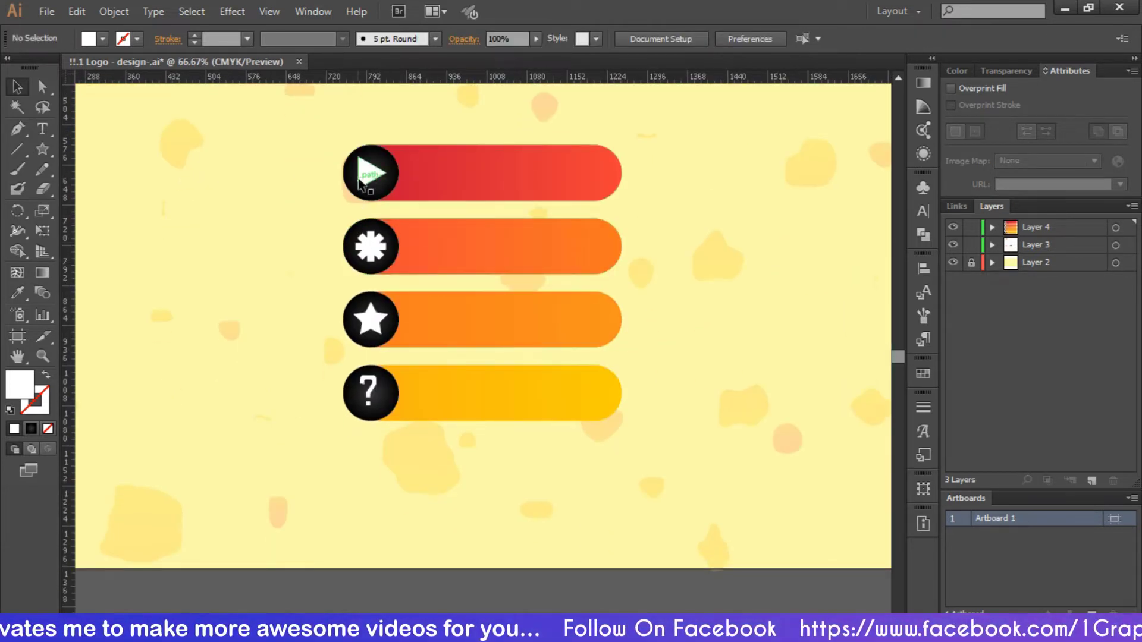
{"action": "left_click_drag", "start_coordinate": [366, 176], "coordinate": [371, 175]}
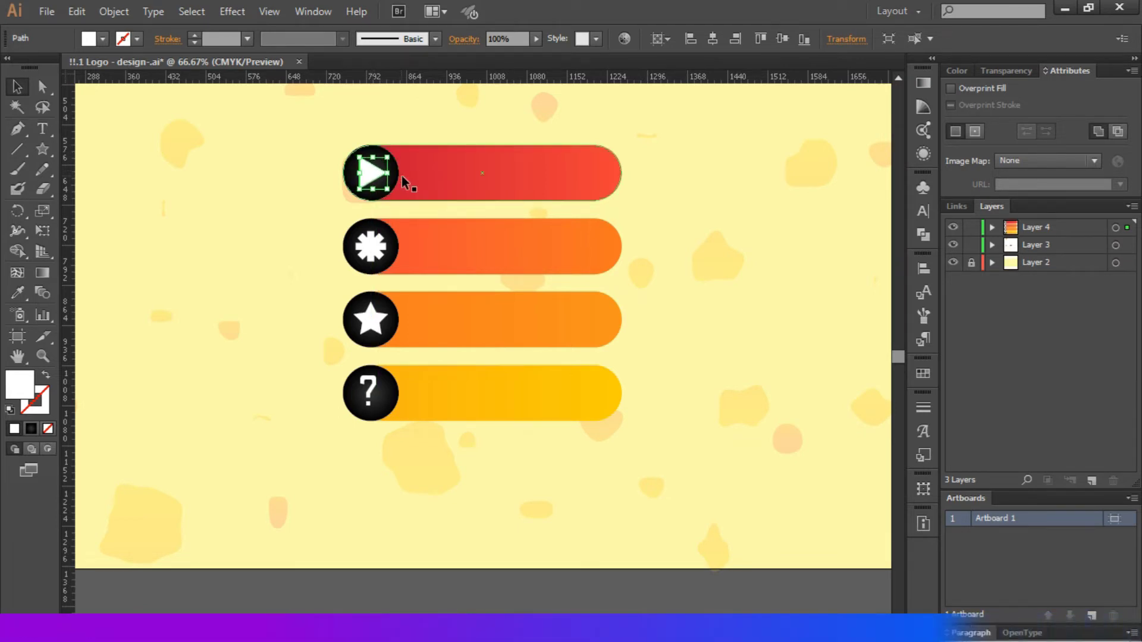
{"action": "left_click", "coordinate": [376, 327]}
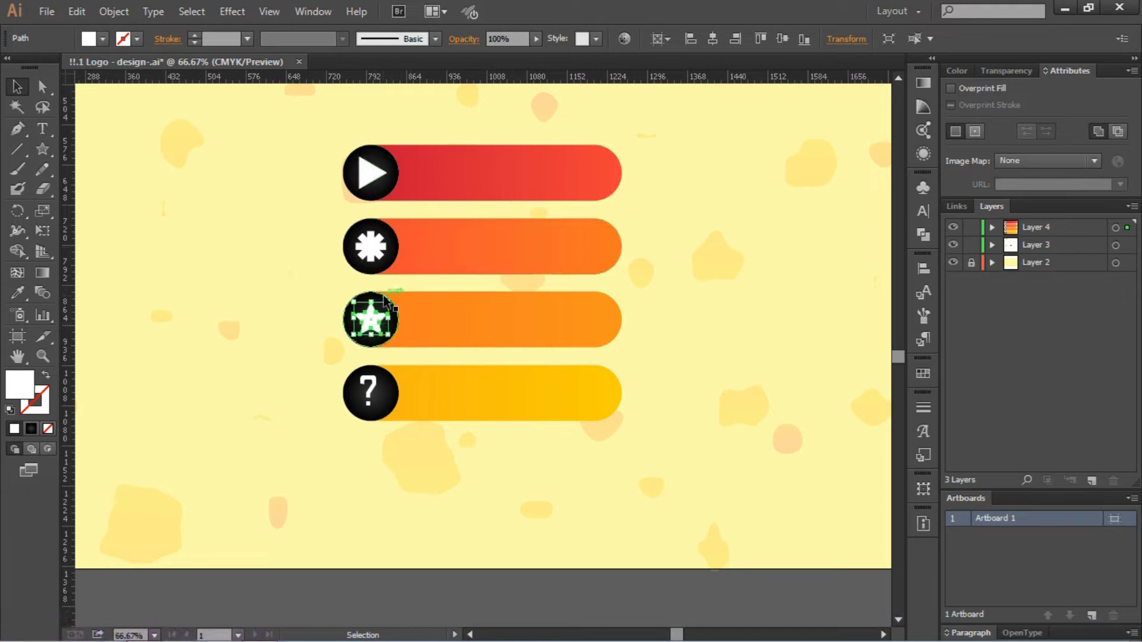
{"action": "left_click_drag", "start_coordinate": [394, 300], "coordinate": [395, 300]}
{"action": "left_click", "coordinate": [594, 461]}
{"action": "left_click_drag", "start_coordinate": [463, 397], "coordinate": [466, 398]}
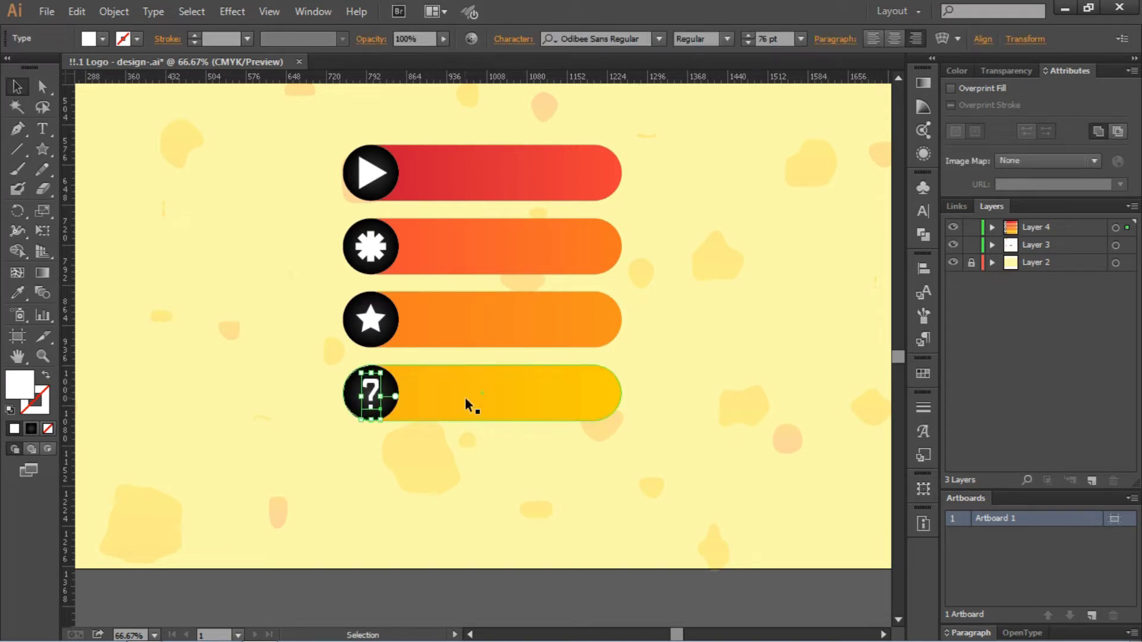
{"action": "left_click", "coordinate": [689, 361]}
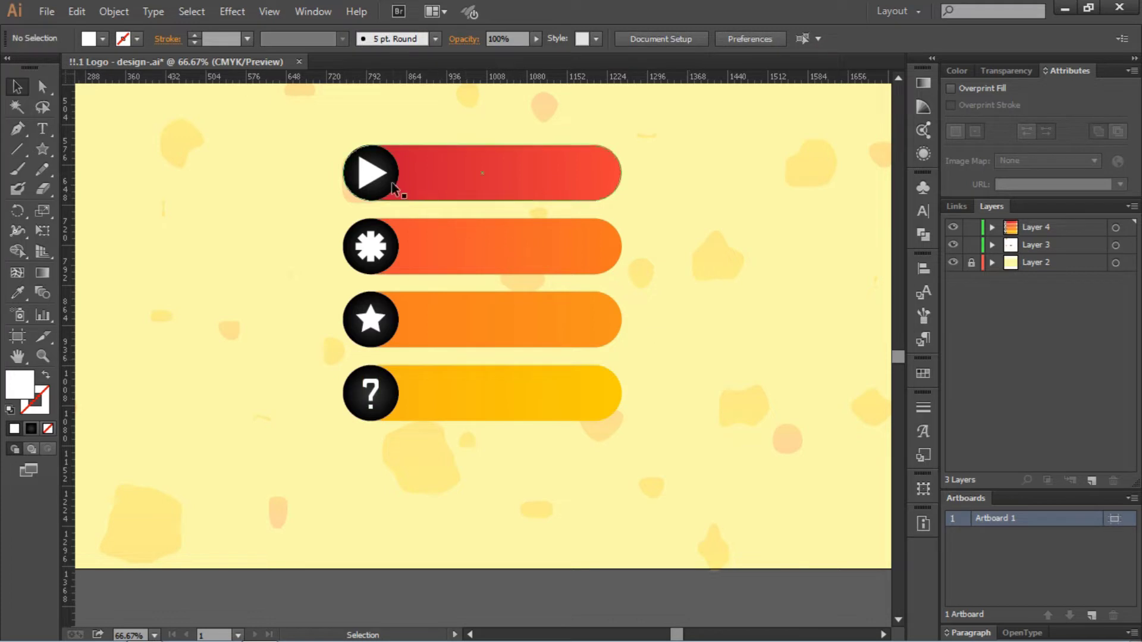
Shrink the play triangle to about 38 by 44 px and scale the gear icon down slightly
{"action": "left_click", "coordinate": [372, 178]}
{"action": "left_click_drag", "start_coordinate": [361, 192], "coordinate": [360, 187]}
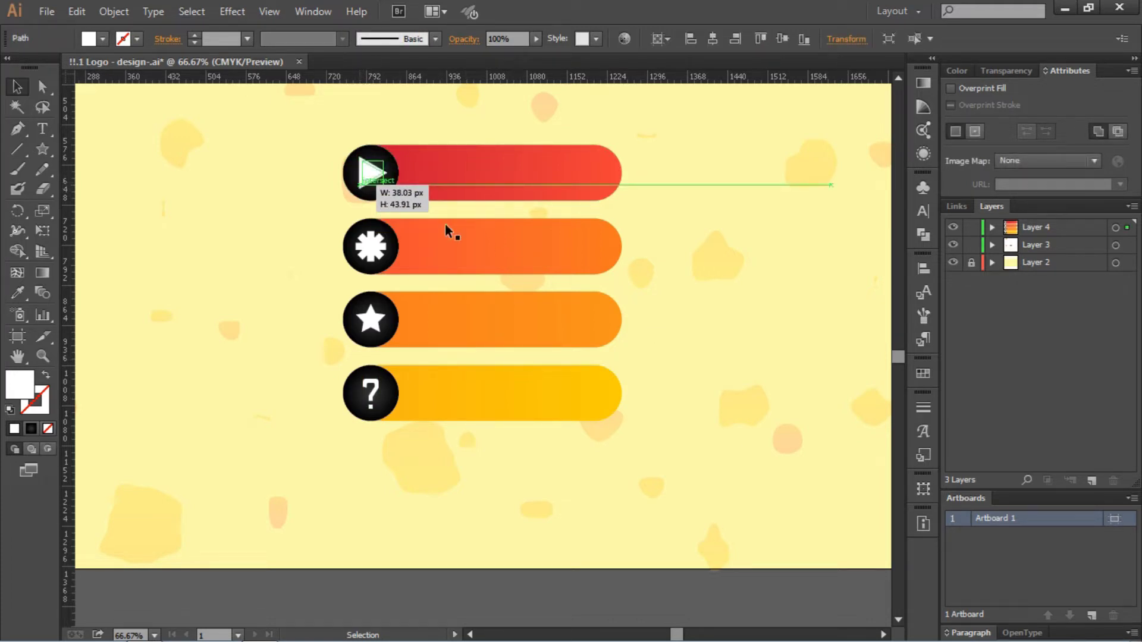
{"action": "left_click", "coordinate": [663, 255]}
{"action": "left_click", "coordinate": [381, 237]}
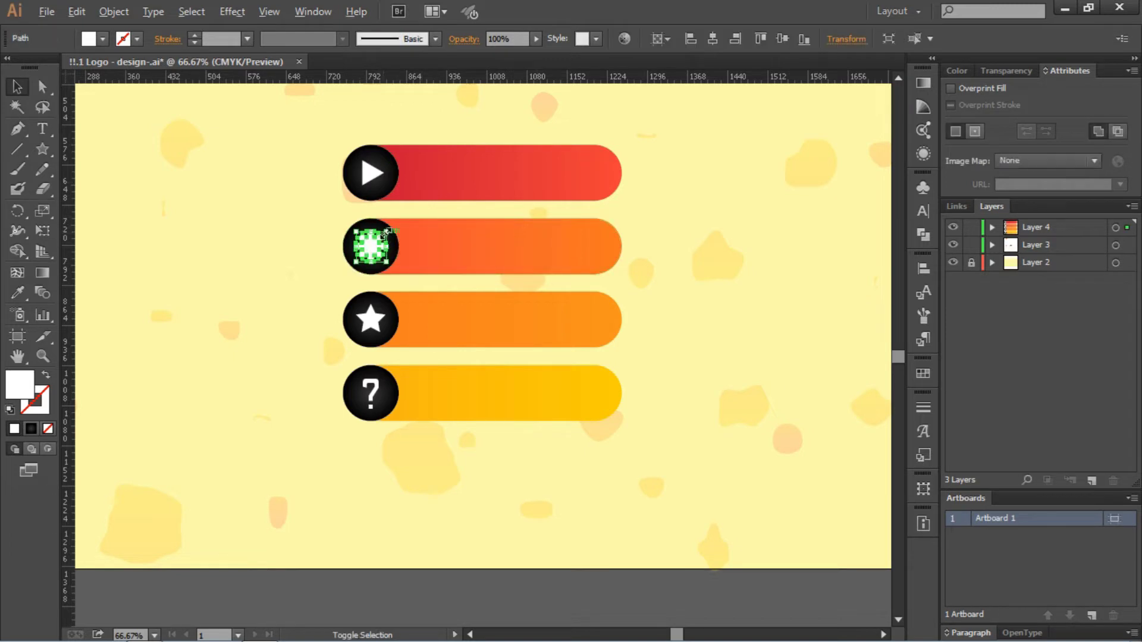
{"action": "left_click_drag", "start_coordinate": [386, 233], "coordinate": [387, 229]}
{"action": "left_click", "coordinate": [734, 298]}
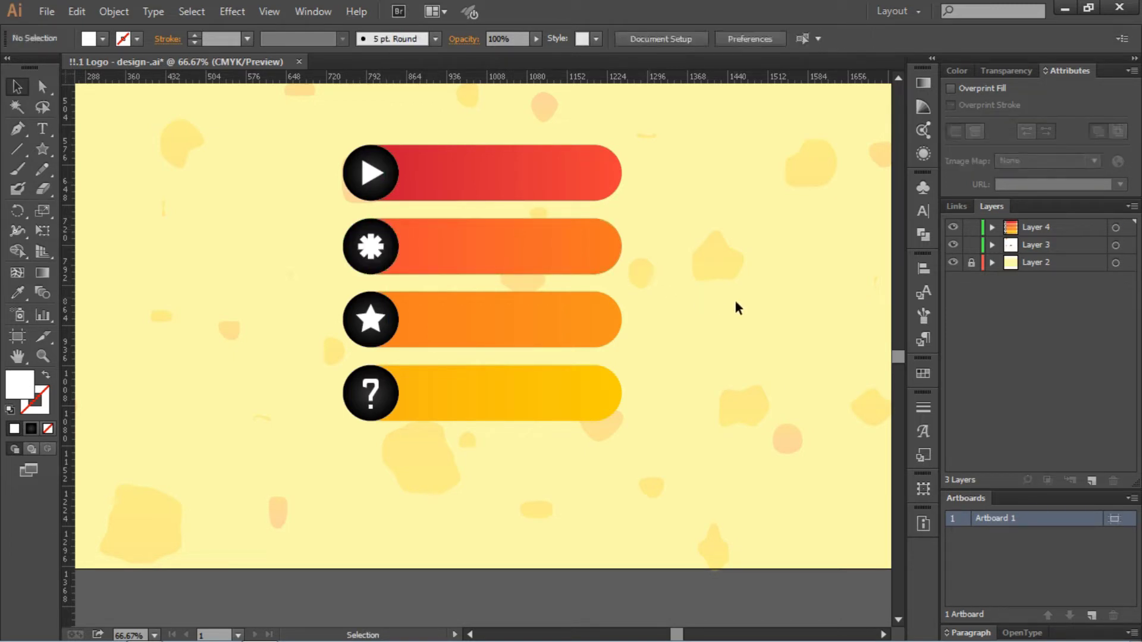
Add the text PLAY beside the buttons and match its type style to the GAME UI title with the Eyedropper
{"action": "key", "text": "t"}
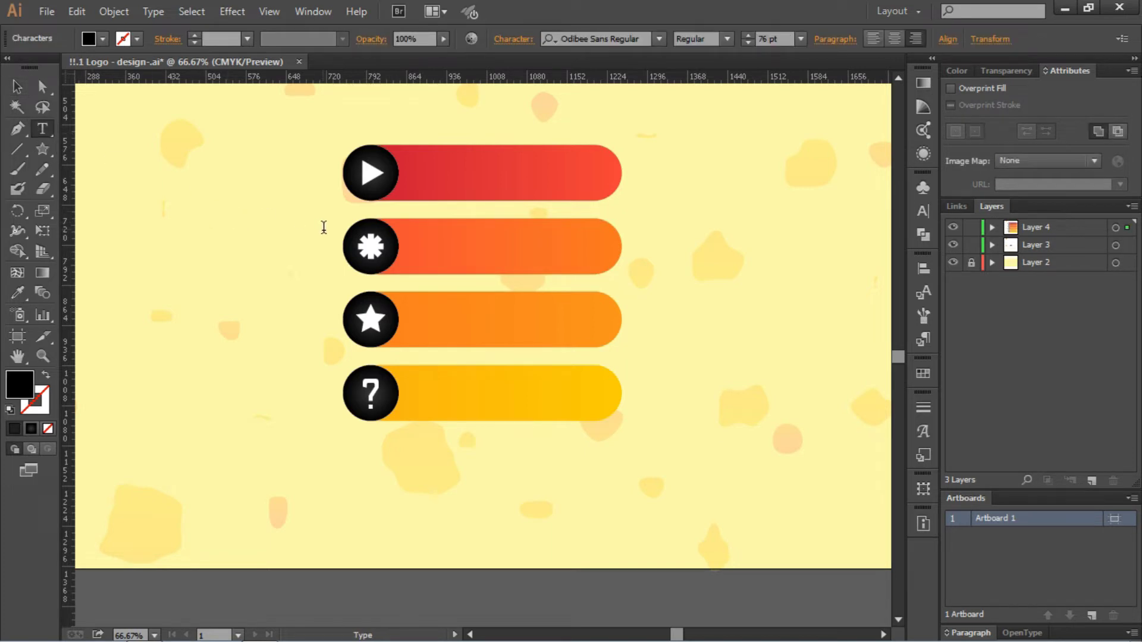
{"action": "type", "text": "PLAY"}
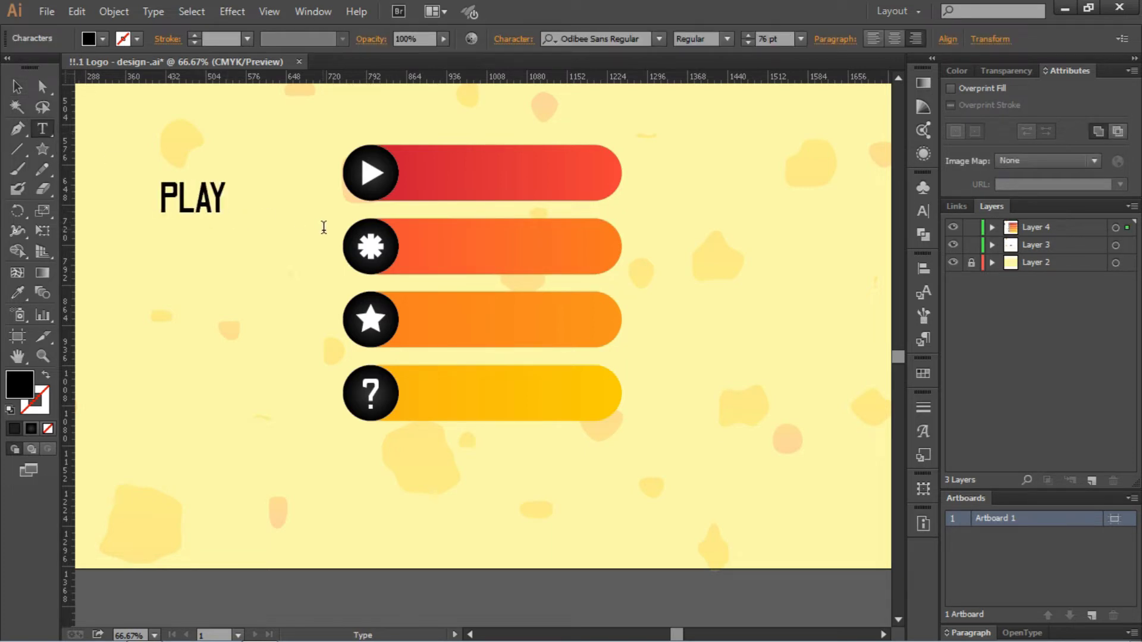
{"action": "left_click_drag", "start_coordinate": [229, 202], "coordinate": [109, 199]}
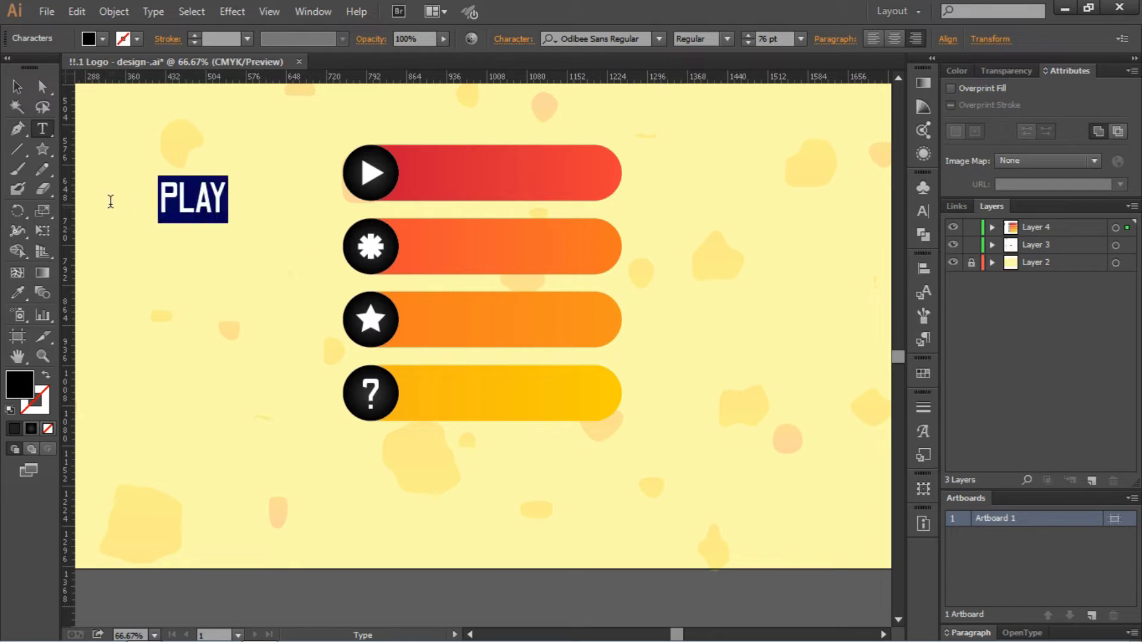
{"action": "left_click", "coordinate": [17, 293]}
{"action": "scroll", "coordinate": [371, 156], "scroll_direction": "up", "scroll_amount": 3}
{"action": "scroll", "coordinate": [371, 156], "scroll_direction": "up", "scroll_amount": 4}
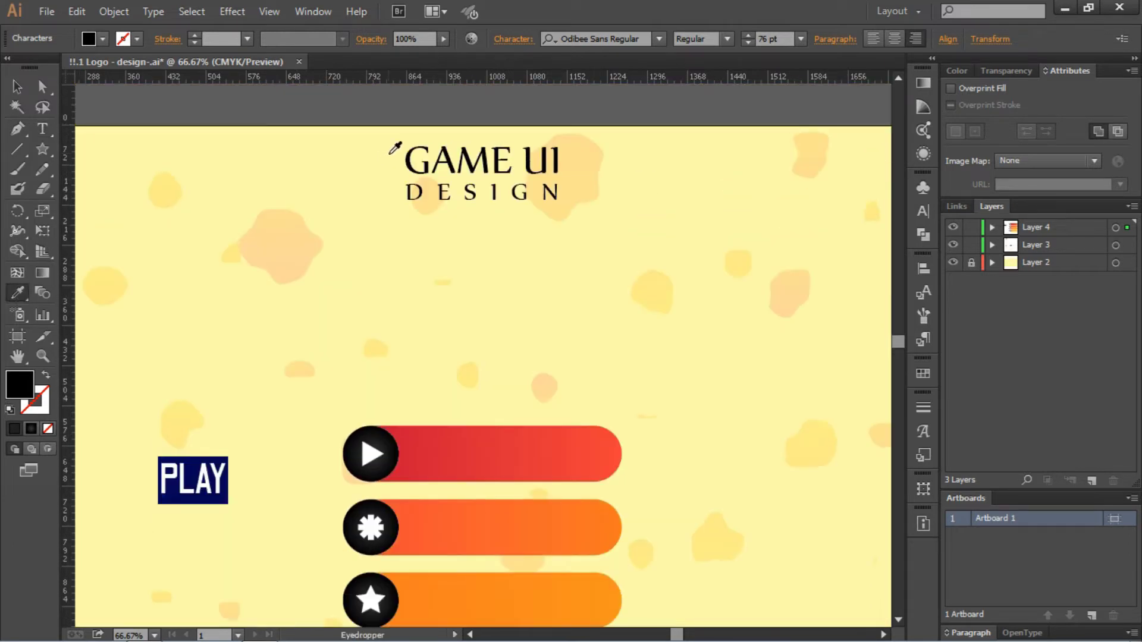
{"action": "left_click", "coordinate": [411, 162]}
{"action": "key", "text": "v"}
{"action": "left_click", "coordinate": [258, 196]}
Place the PLAY label on the red button and set its paragraph alignment to right
{"action": "scroll", "coordinate": [250, 298], "scroll_direction": "down", "scroll_amount": 3}
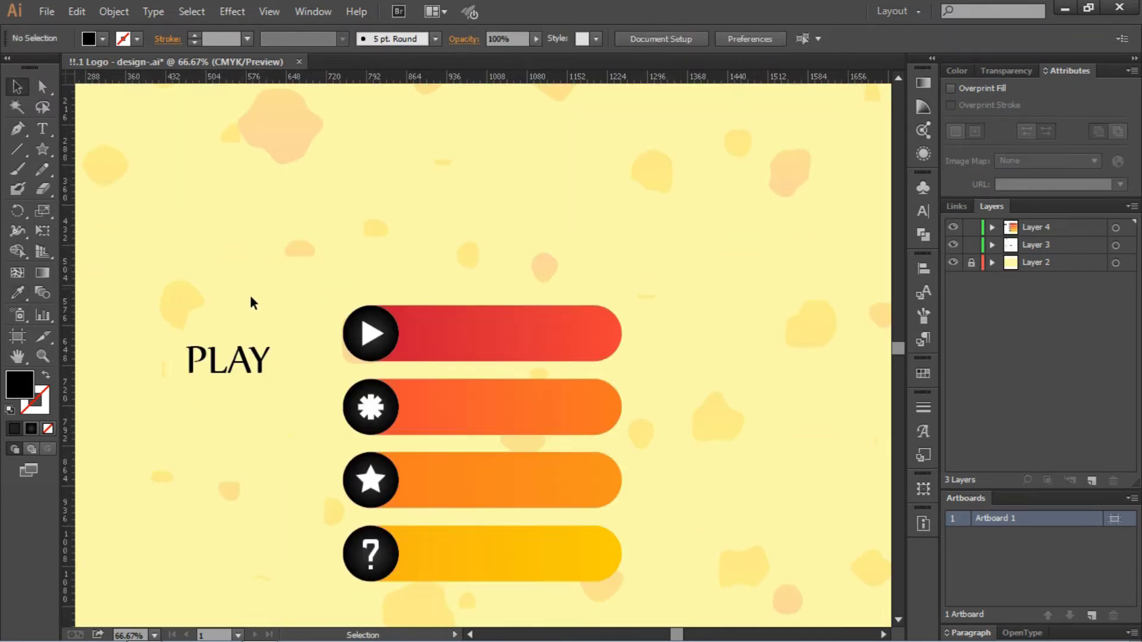
{"action": "left_click_drag", "start_coordinate": [239, 363], "coordinate": [576, 339]}
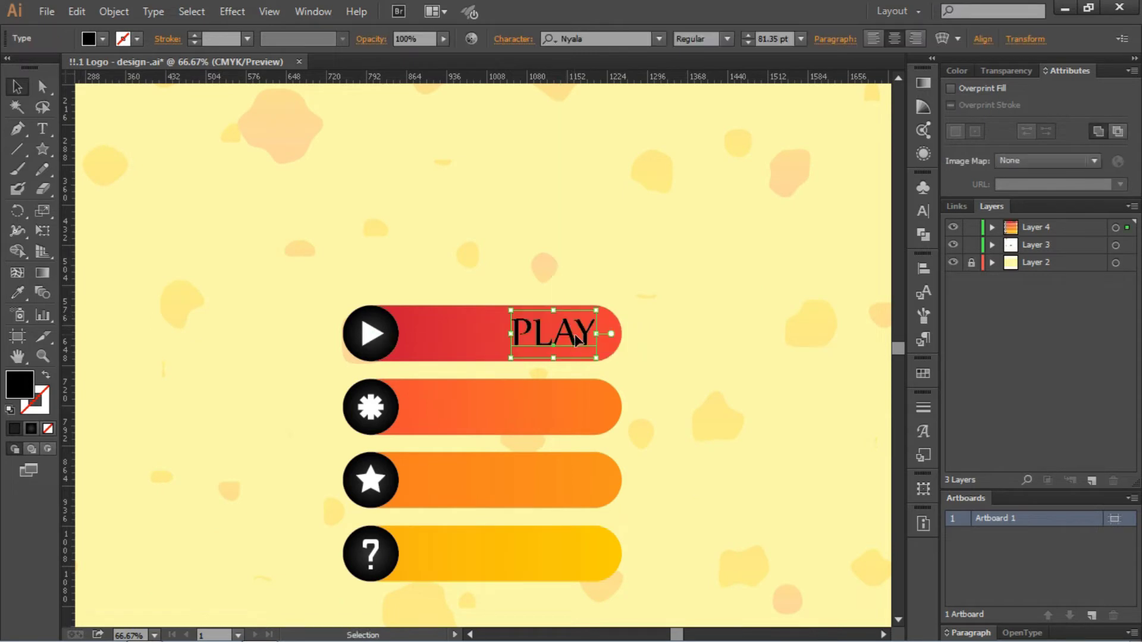
{"action": "left_click", "coordinate": [894, 38]}
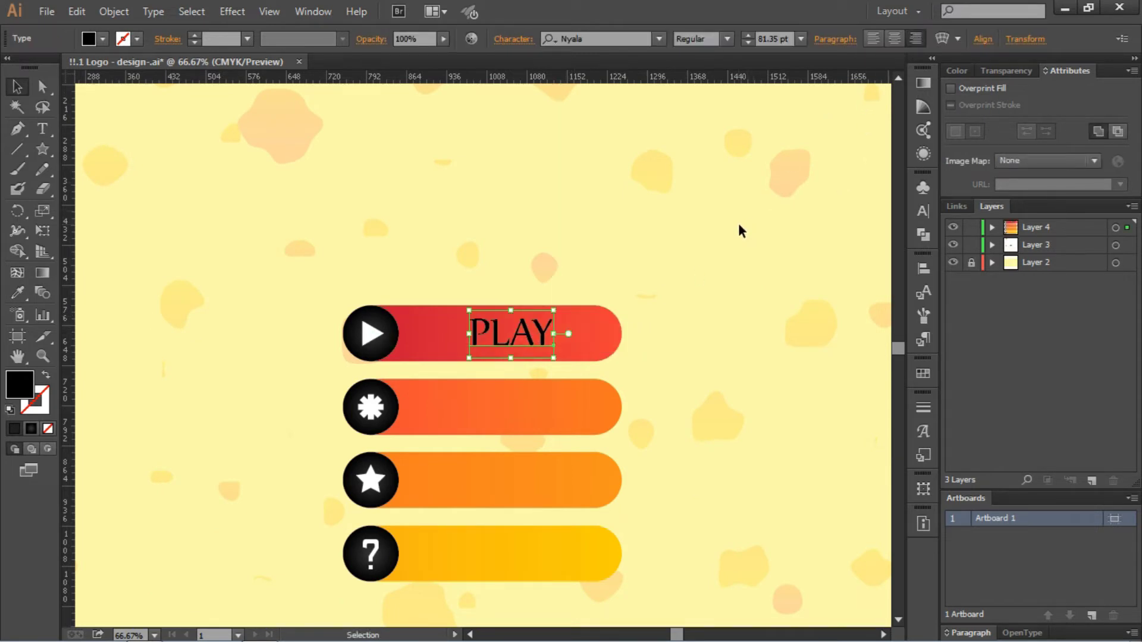
{"action": "left_click", "coordinate": [742, 229]}
Position PLAY near the red button's right end and copy it straight down onto the other three buttons
{"action": "left_click_drag", "start_coordinate": [533, 333], "coordinate": [570, 483]}
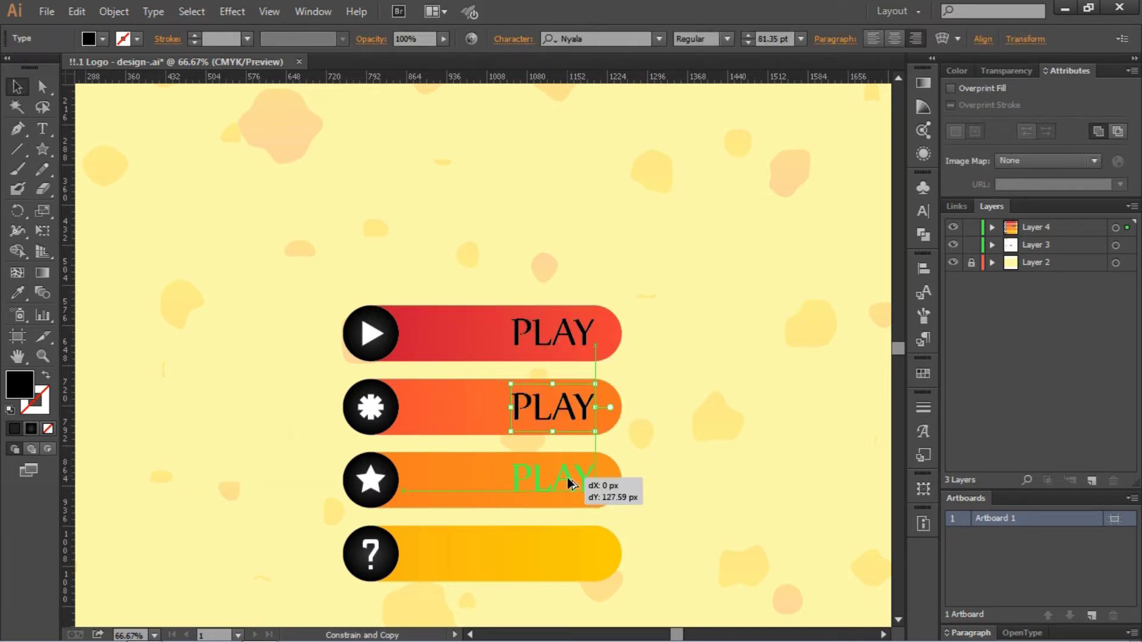
{"action": "left_click_drag", "start_coordinate": [604, 434], "coordinate": [604, 434]}
{"action": "scroll", "coordinate": [553, 300], "scroll_direction": "down", "scroll_amount": 5}
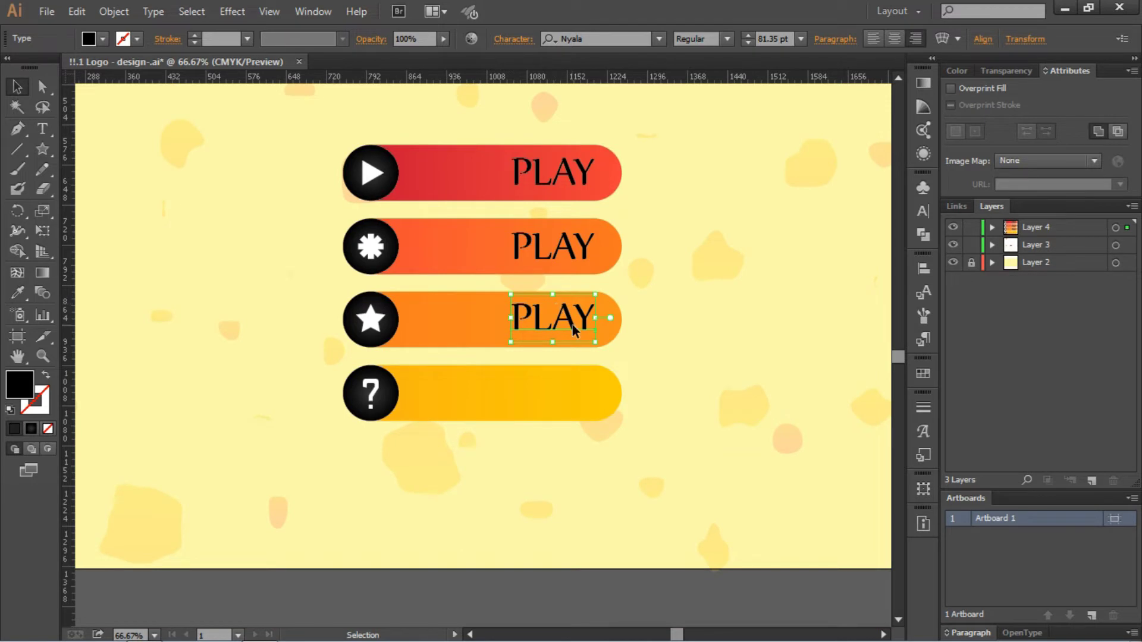
{"action": "left_click_drag", "start_coordinate": [573, 324], "coordinate": [577, 398]}
{"action": "left_click", "coordinate": [662, 244]}
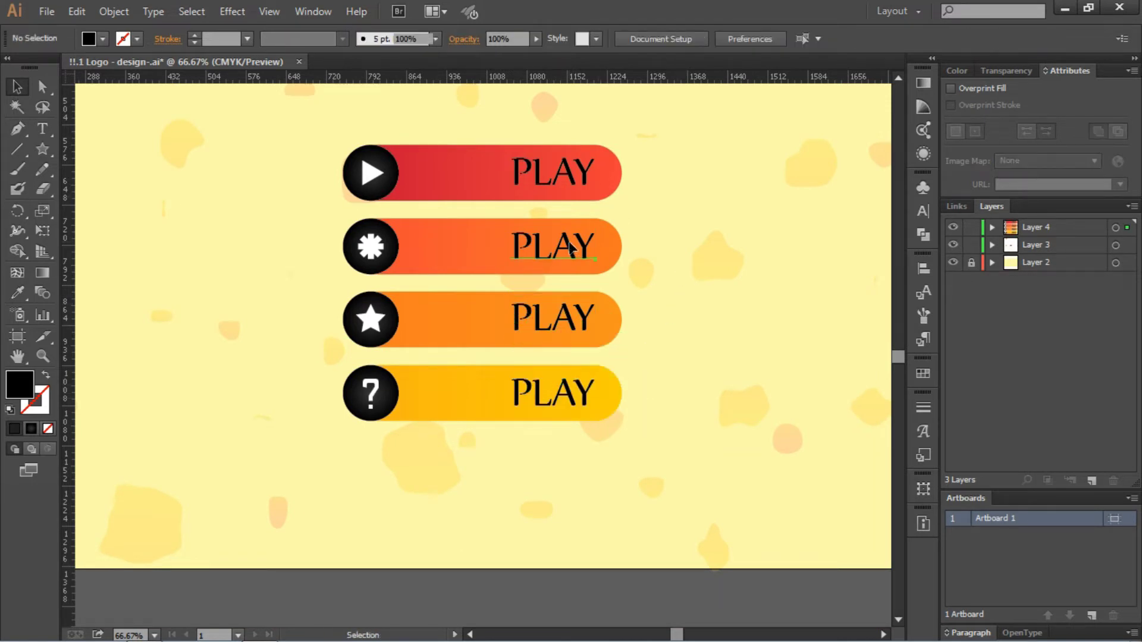
Change the copied labels on the lower three buttons to SETTING, RATE and HELP, in that order
{"action": "key", "text": "t"}
{"action": "left_click_drag", "start_coordinate": [595, 248], "coordinate": [530, 253]}
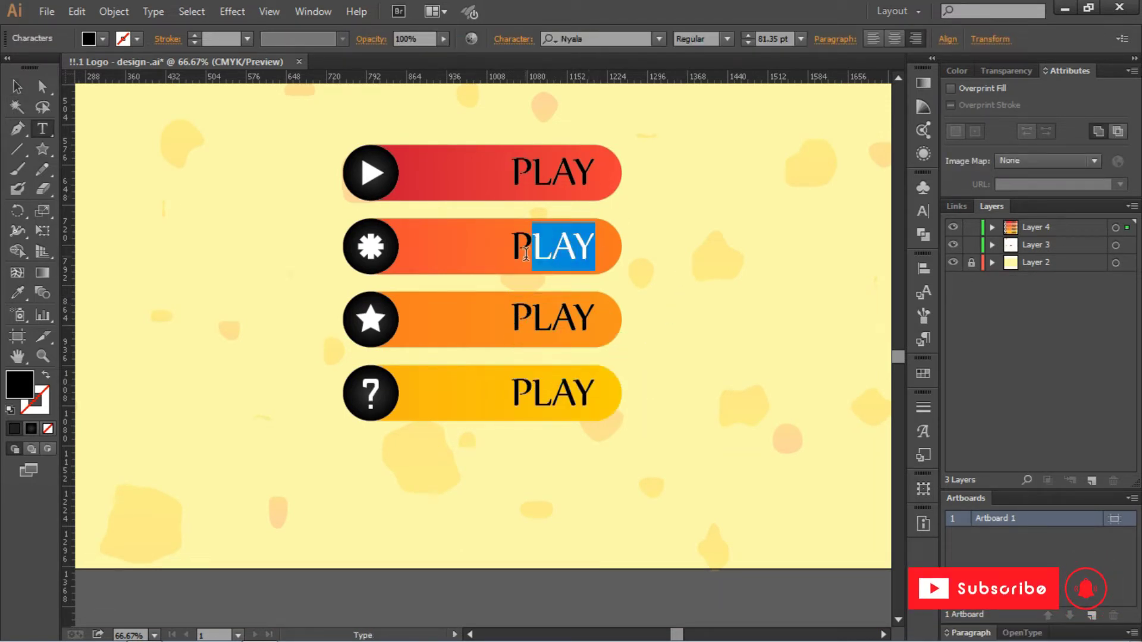
{"action": "key", "text": "BackSpace"}
{"action": "key", "text": "BackSpace"}
{"action": "type", "text": "SETTI"}
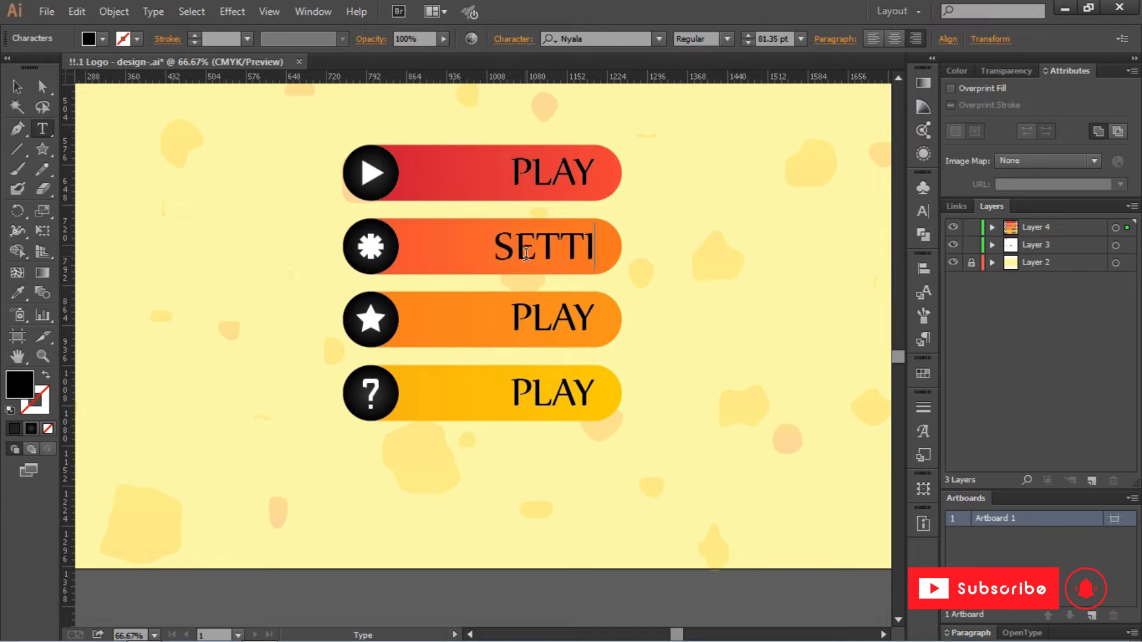
{"action": "type", "text": "NG"}
{"action": "double_click", "coordinate": [572, 323]}
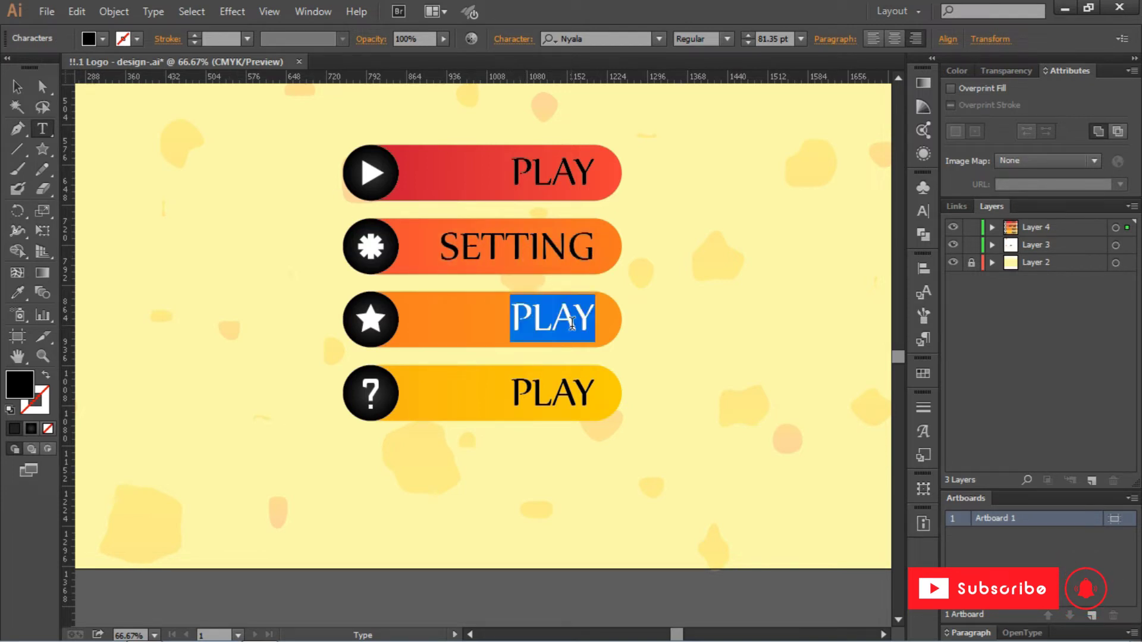
{"action": "type", "text": "RATE"}
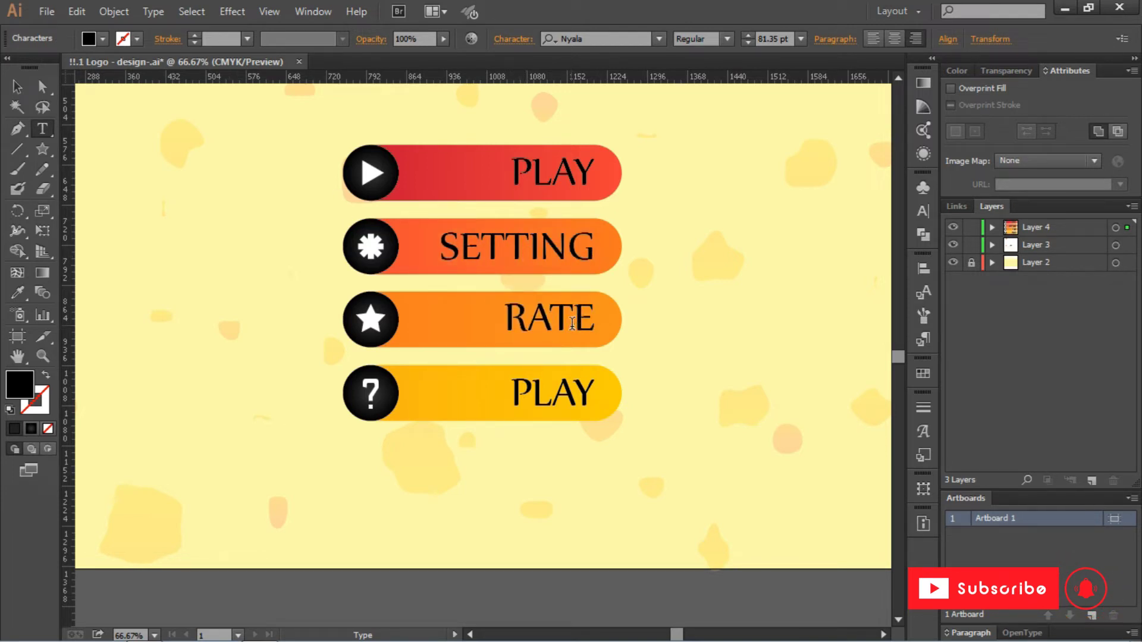
{"action": "double_click", "coordinate": [564, 392]}
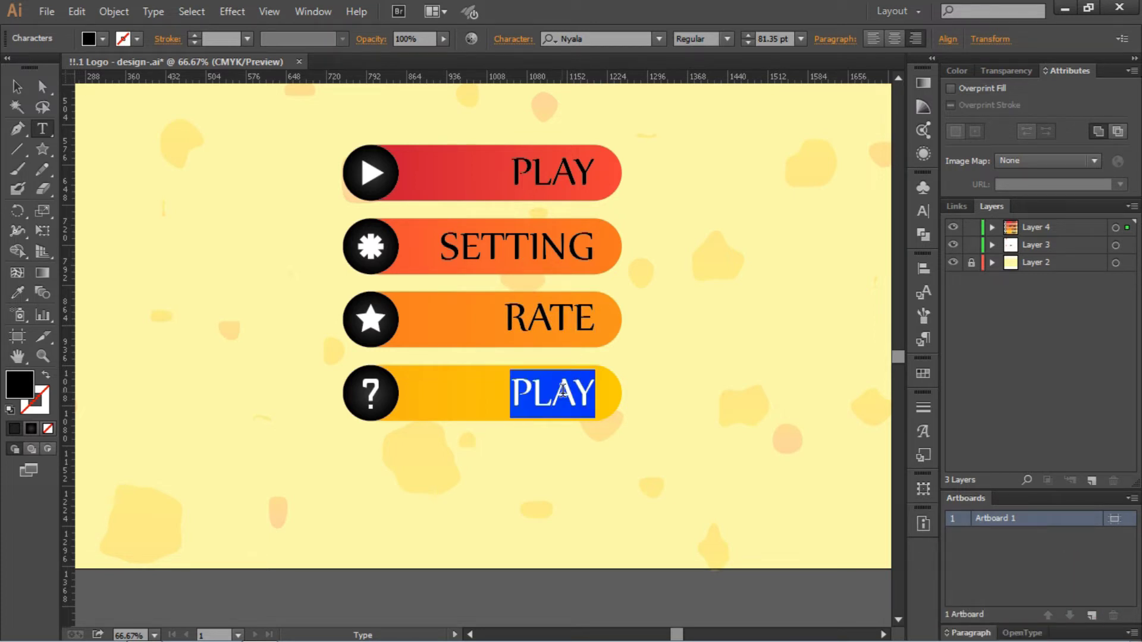
{"action": "type", "text": "HELP"}
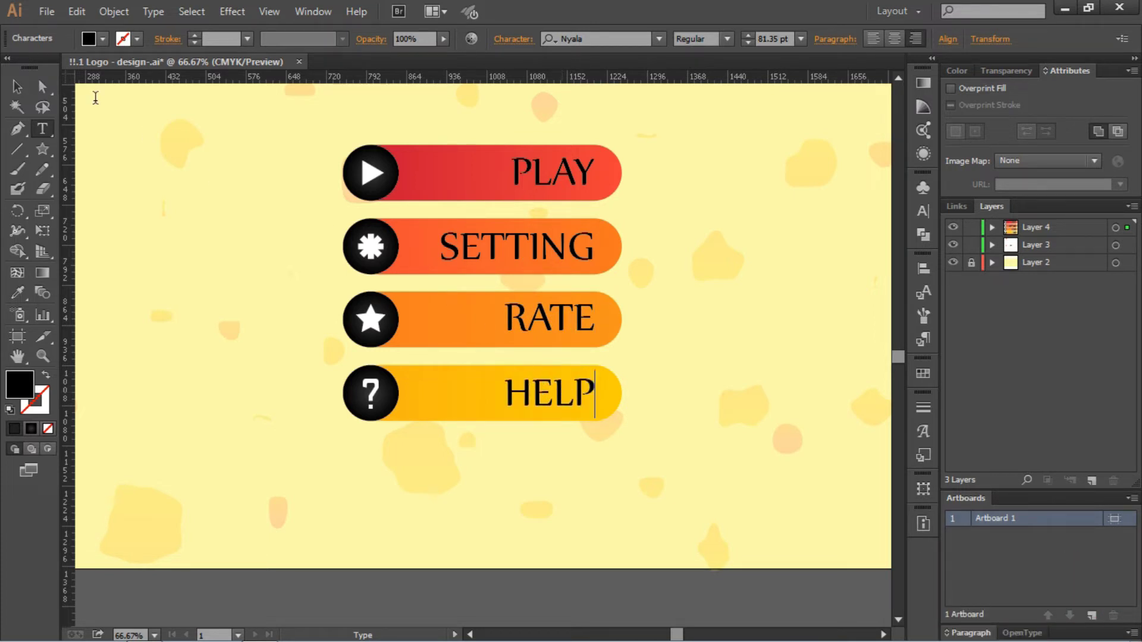
Fill all four button labels with white
{"action": "left_click", "coordinate": [17, 86]}
{"action": "left_click", "coordinate": [588, 321], "text": "shift"}
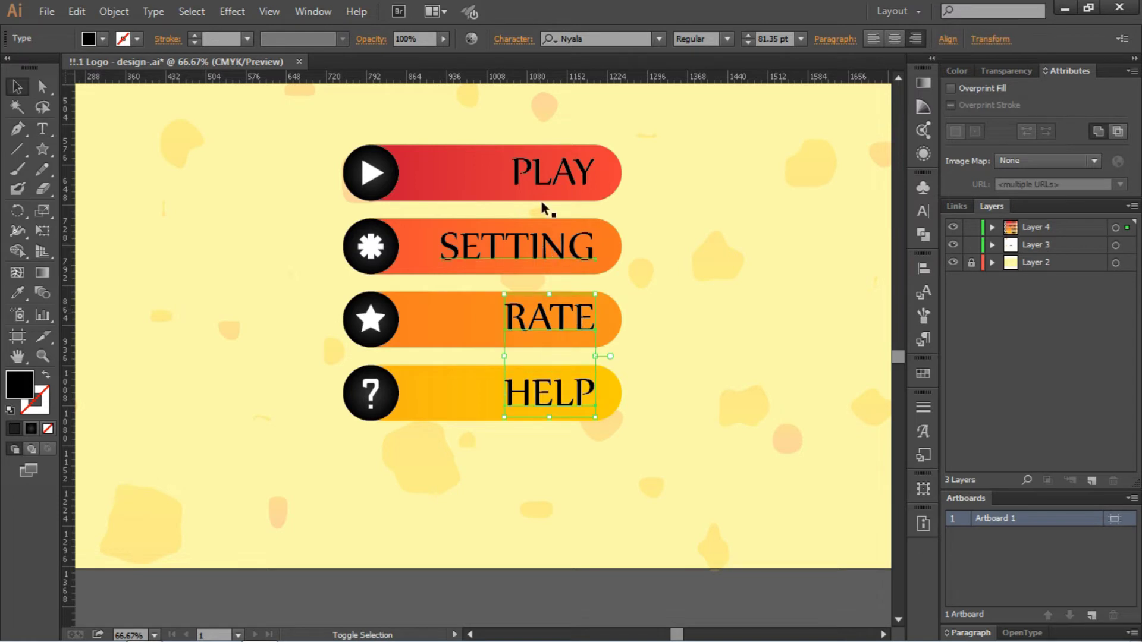
{"action": "left_click", "coordinate": [544, 178], "text": "shift"}
{"action": "left_click", "coordinate": [102, 40]}
{"action": "left_click", "coordinate": [30, 73]}
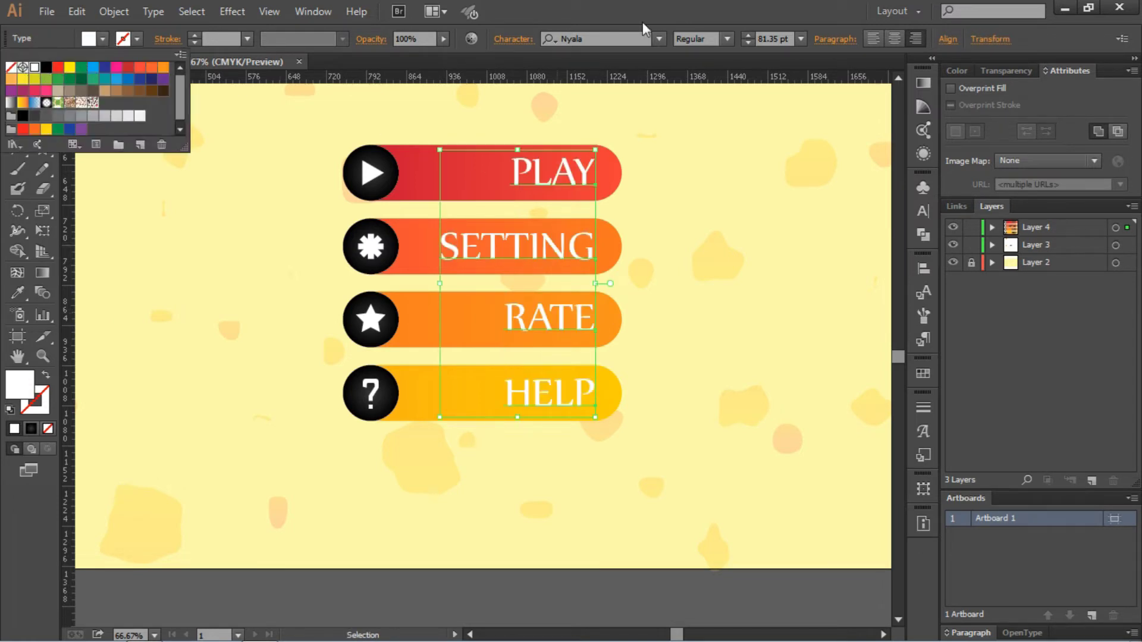
{"action": "key", "text": "Escape"}
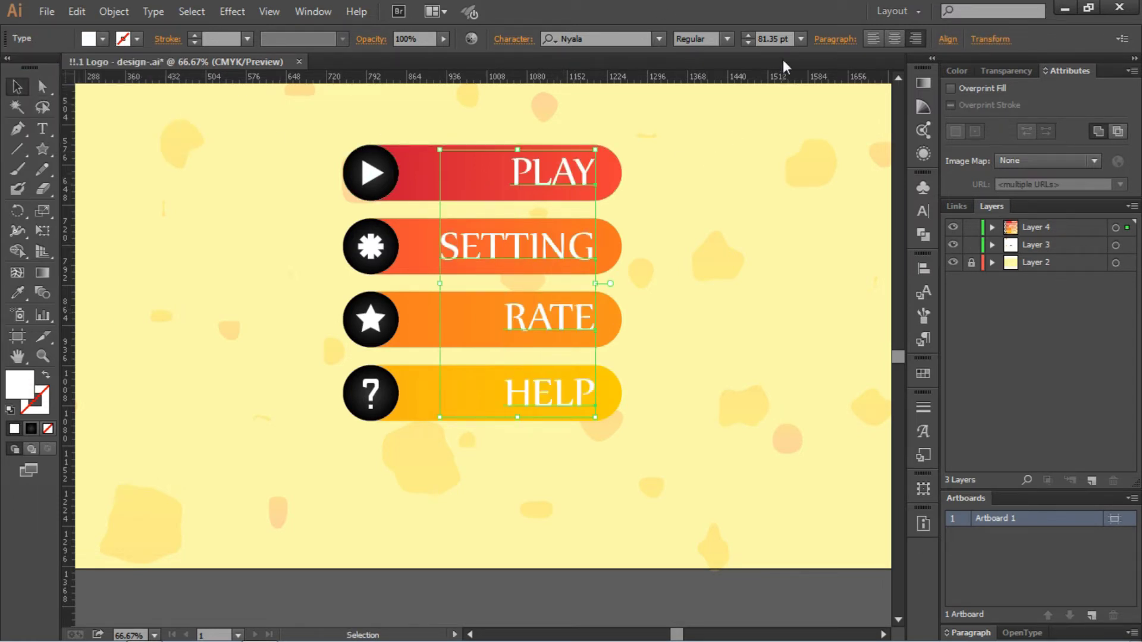
Reduce the font size of the four button labels to 72 pt and finally to 60 pt
{"action": "left_click", "coordinate": [801, 38]}
{"action": "left_click", "coordinate": [834, 330]}
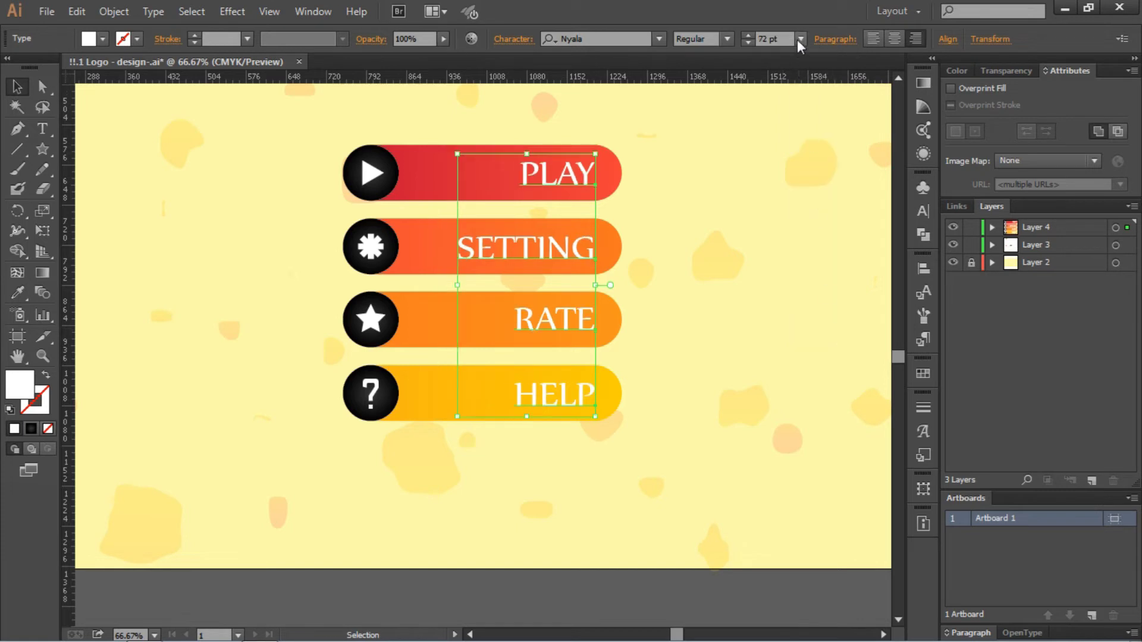
{"action": "left_click", "coordinate": [801, 39]}
{"action": "left_click", "coordinate": [829, 319]}
{"action": "left_click", "coordinate": [684, 308]}
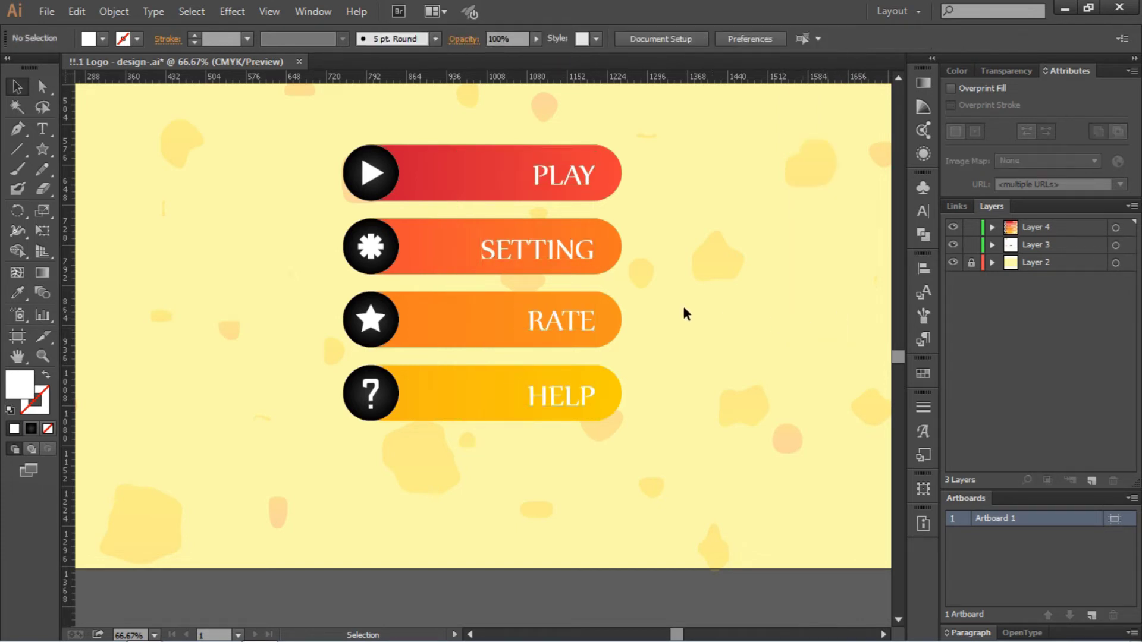
Nudge the SETTING, PLAY, RATE and HELP labels up slightly so each sits vertically centred on its button
{"action": "left_click", "coordinate": [567, 249]}
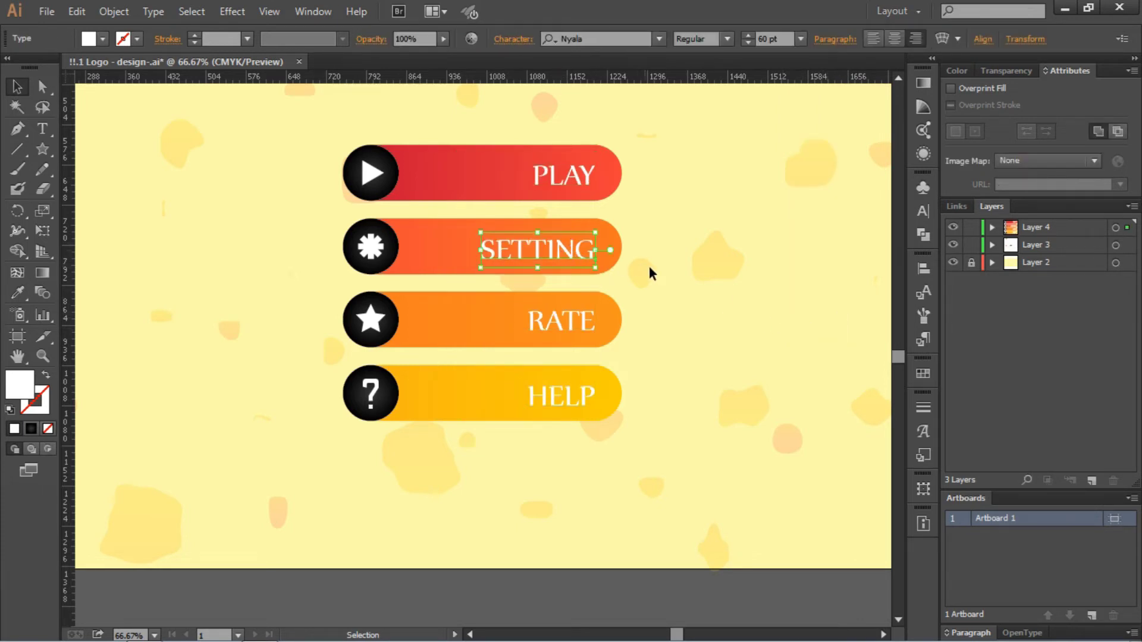
{"action": "left_click", "coordinate": [732, 291]}
{"action": "left_click", "coordinate": [575, 172]}
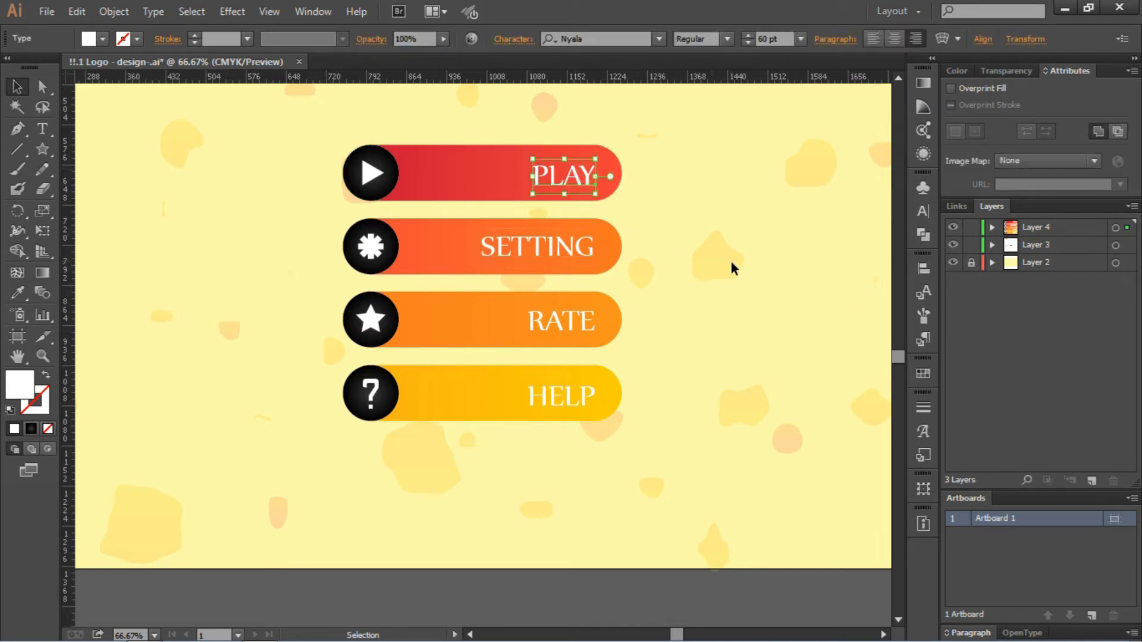
{"action": "left_click", "coordinate": [734, 264]}
{"action": "left_click", "coordinate": [582, 321]}
{"action": "left_click", "coordinate": [781, 334]}
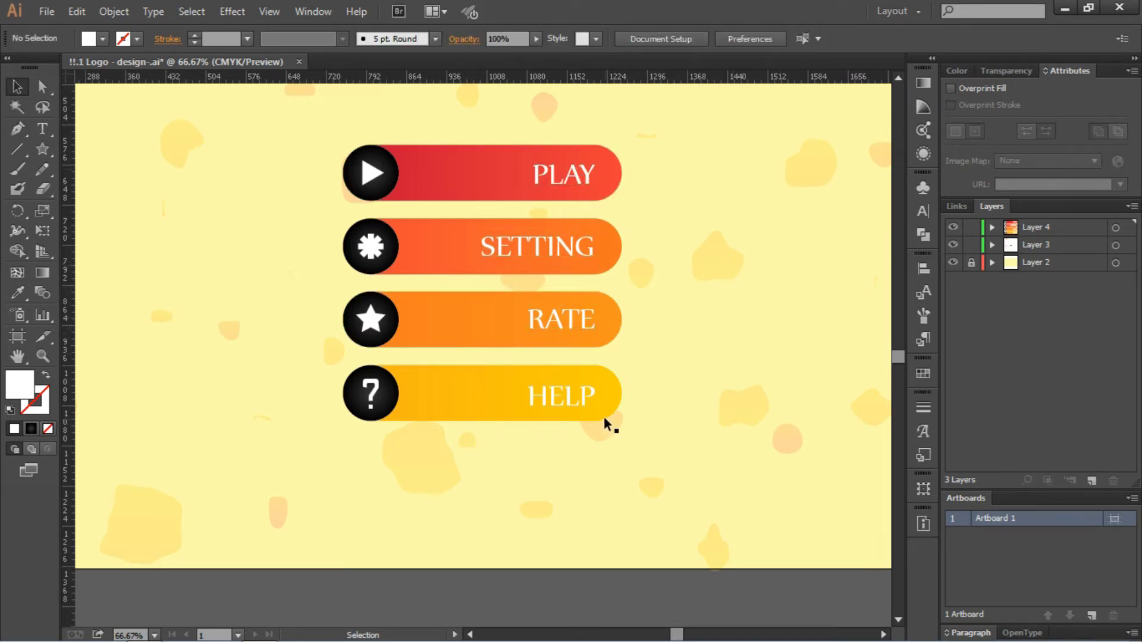
{"action": "left_click", "coordinate": [590, 396]}
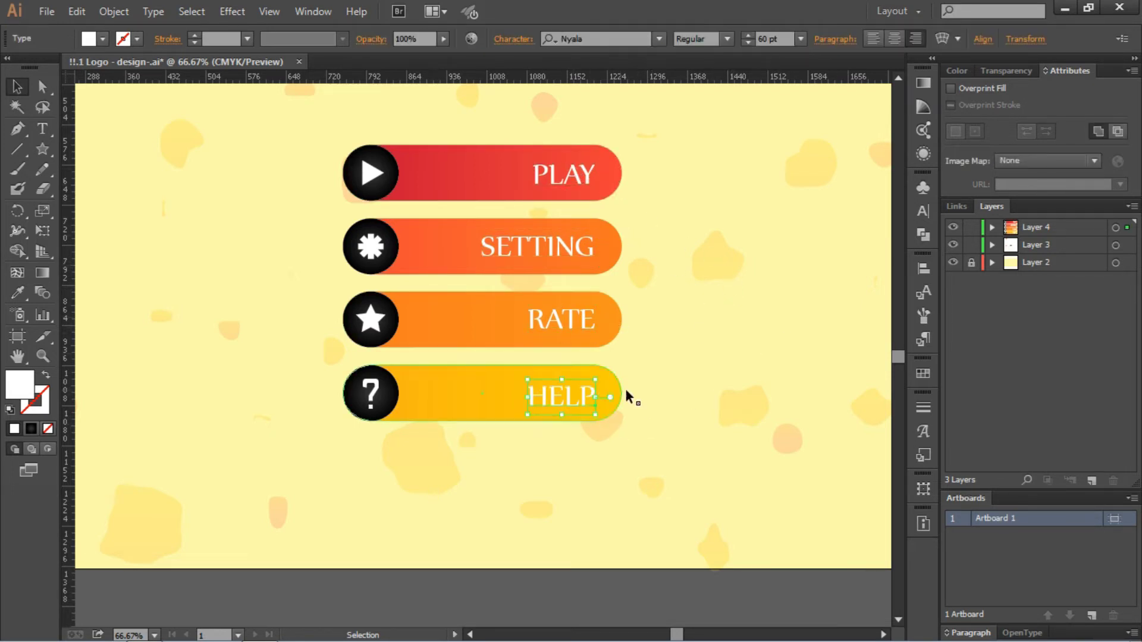
{"action": "left_click", "coordinate": [721, 388]}
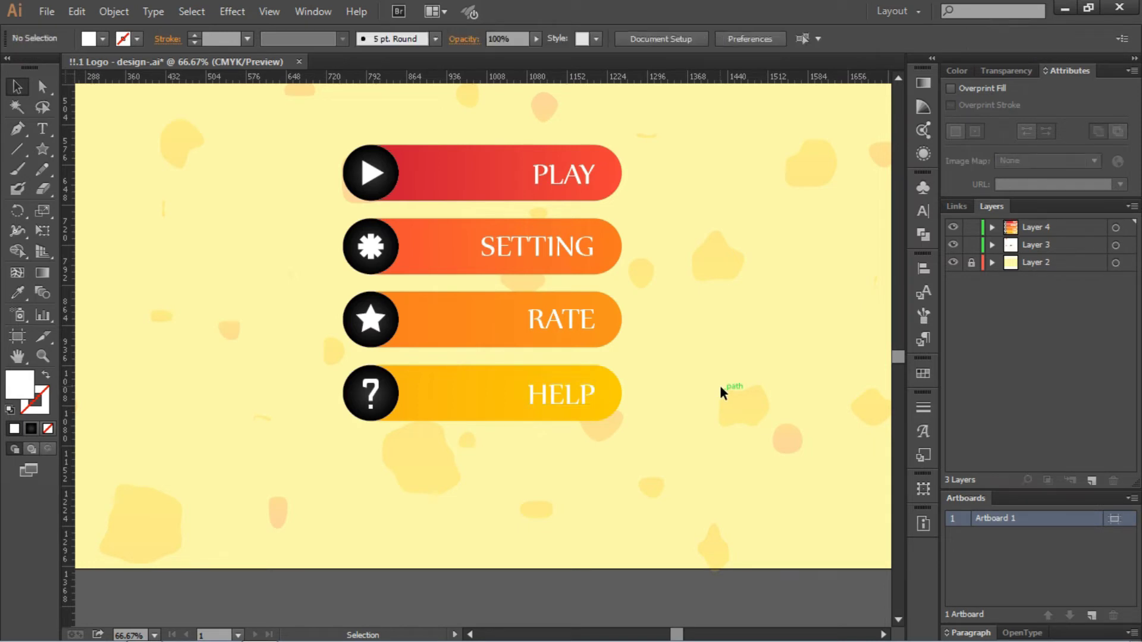
{"action": "key", "text": "ctrl+0"}
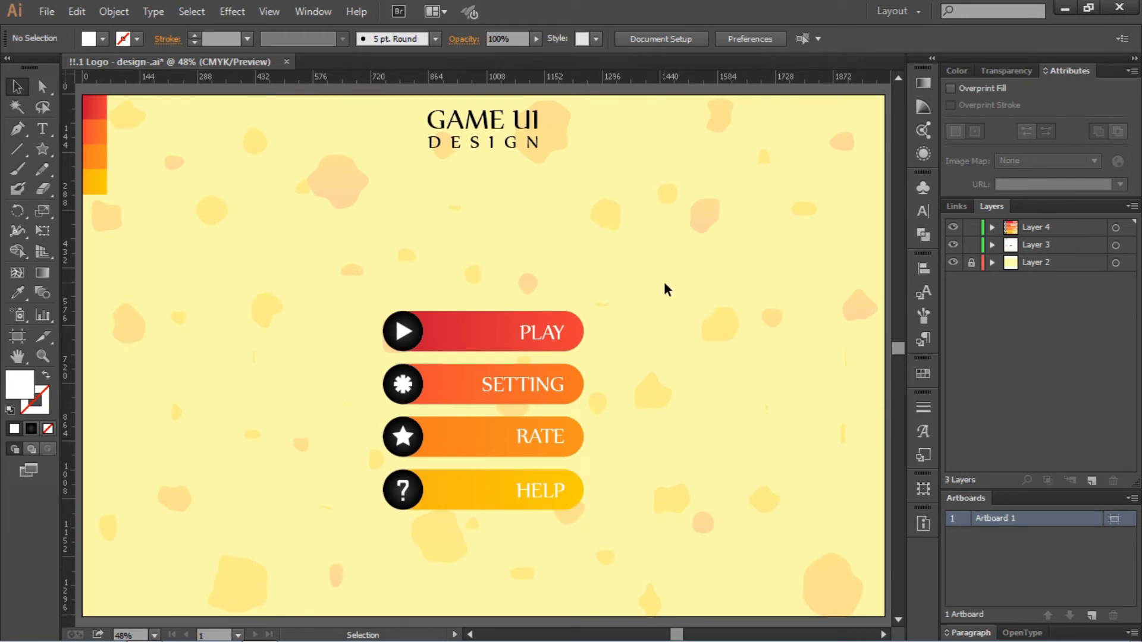
{"action": "left_click_drag", "start_coordinate": [664, 284], "coordinate": [654, 420]}
{"action": "left_click_drag", "start_coordinate": [630, 289], "coordinate": [664, 489]}
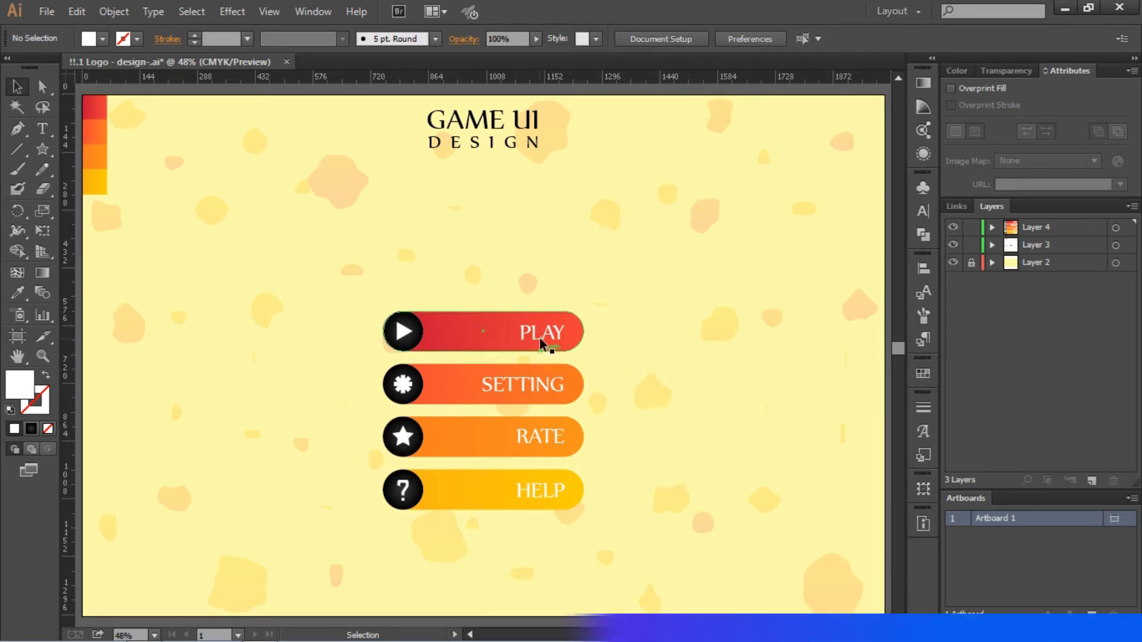
Set the font size to 72 pt for the PLAY label and for the SETTING, RATE and HELP labels
{"action": "left_click", "coordinate": [540, 338]}
{"action": "left_click", "coordinate": [802, 39]}
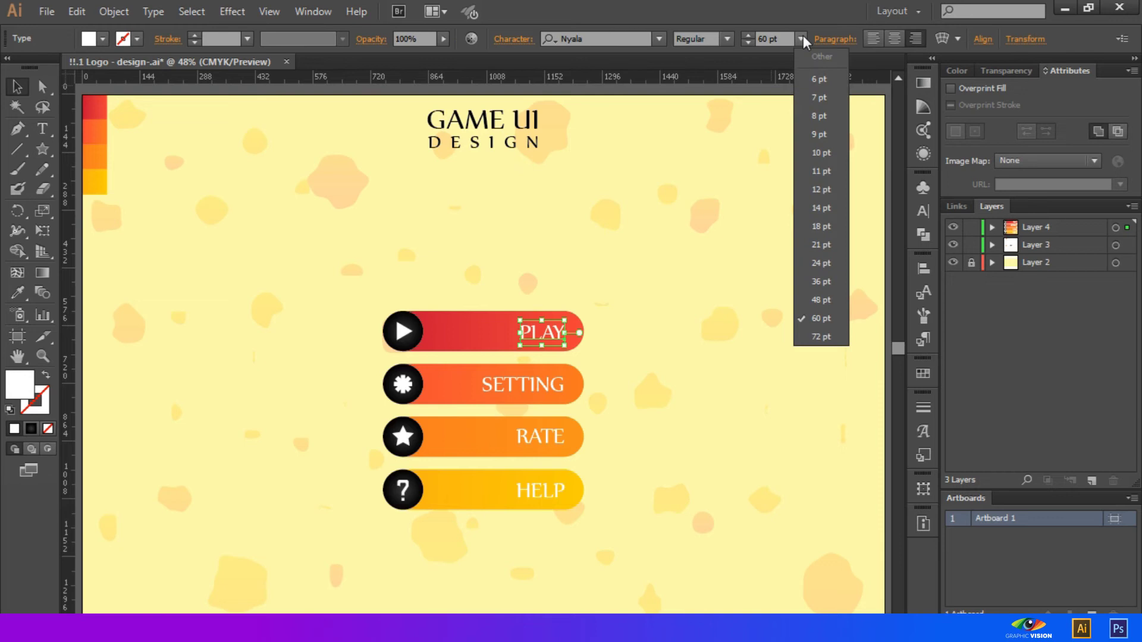
{"action": "left_click", "coordinate": [824, 337]}
{"action": "left_click", "coordinate": [551, 436]}
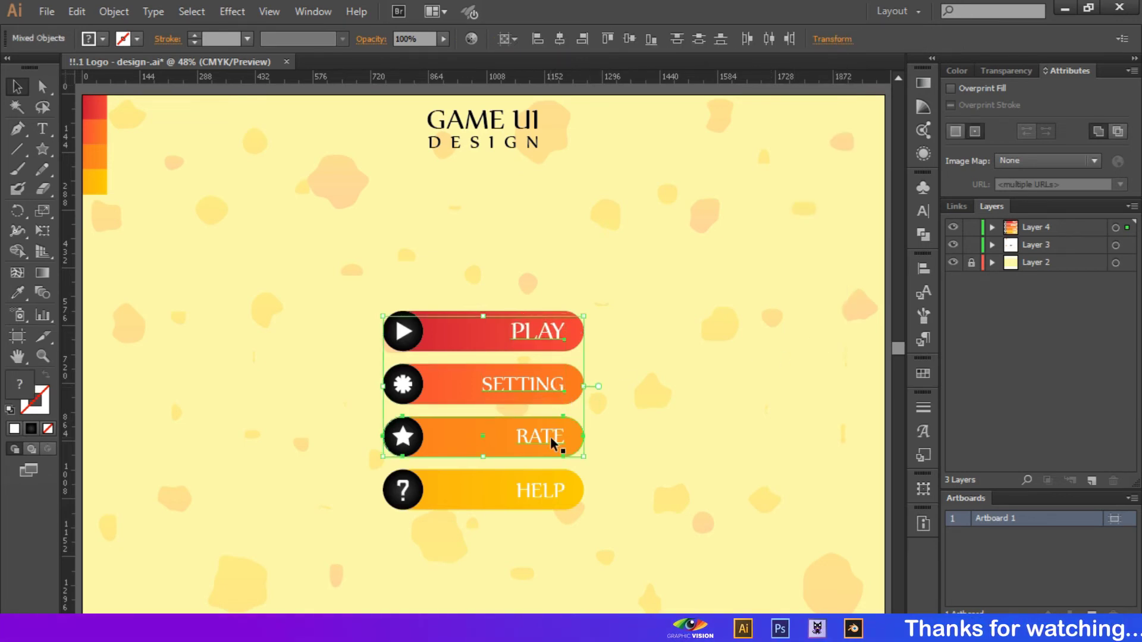
{"action": "left_click", "coordinate": [626, 426]}
{"action": "left_click", "coordinate": [526, 383]}
{"action": "left_click", "coordinate": [541, 445], "text": "shift"}
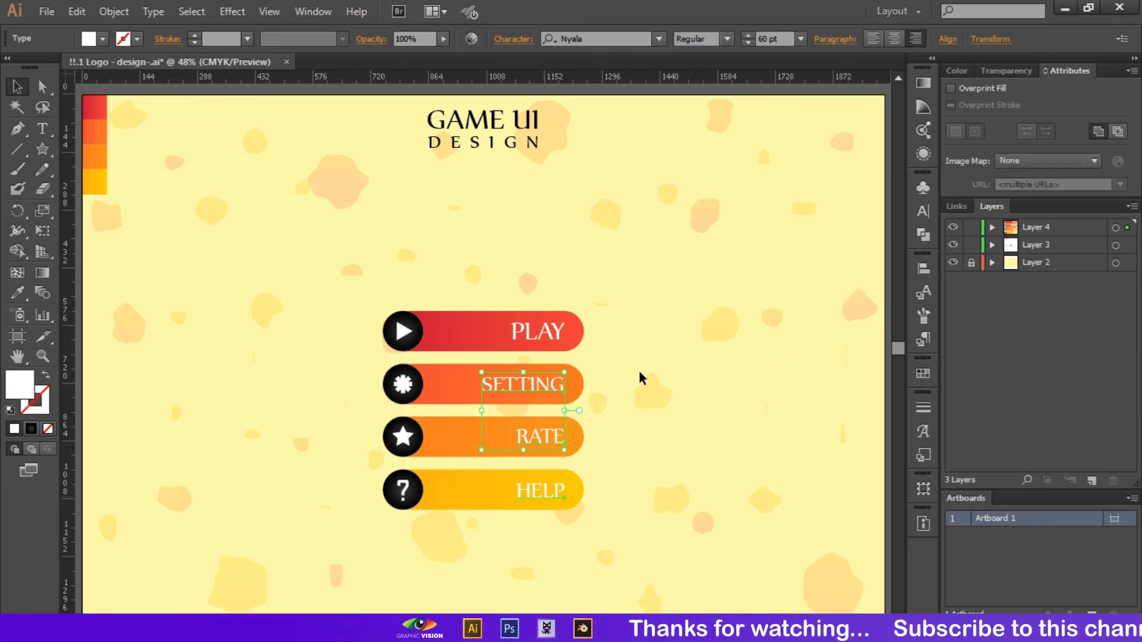
{"action": "left_click", "coordinate": [801, 38]}
{"action": "left_click", "coordinate": [821, 337]}
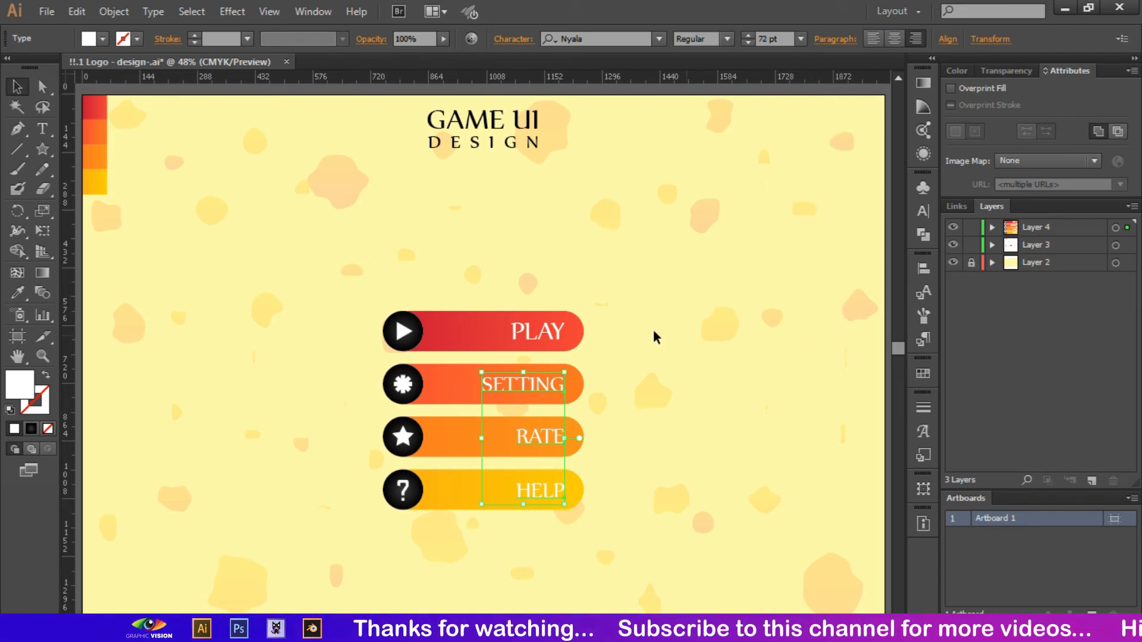
{"action": "left_click", "coordinate": [751, 381]}
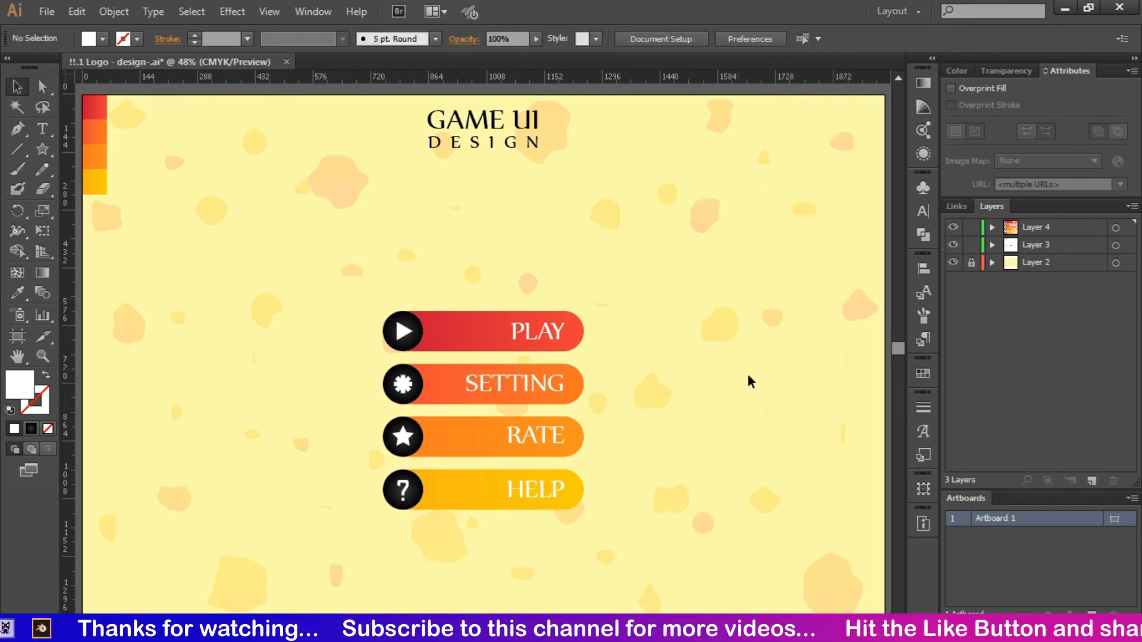
Nudge all four labels down together slightly to centre them vertically on their buttons
{"action": "left_click", "coordinate": [546, 373]}
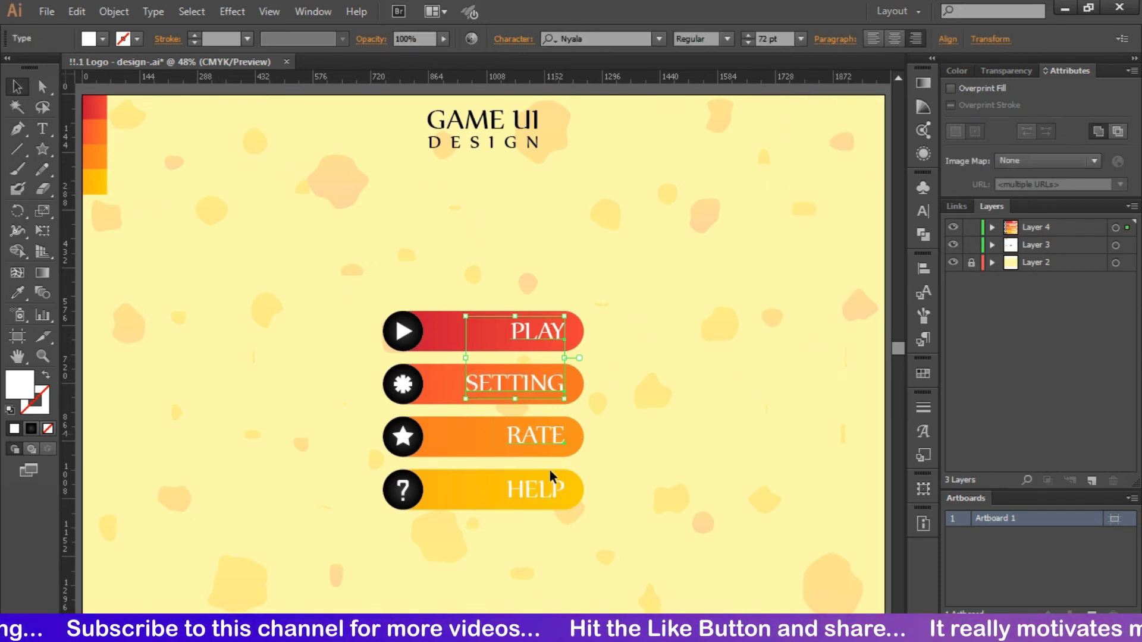
{"action": "key", "text": "Down"}
{"action": "key", "text": "Down"}
{"action": "key", "text": "Down"}
{"action": "key", "text": "Down"}
{"action": "key", "text": "Down"}
{"action": "key", "text": "Down"}
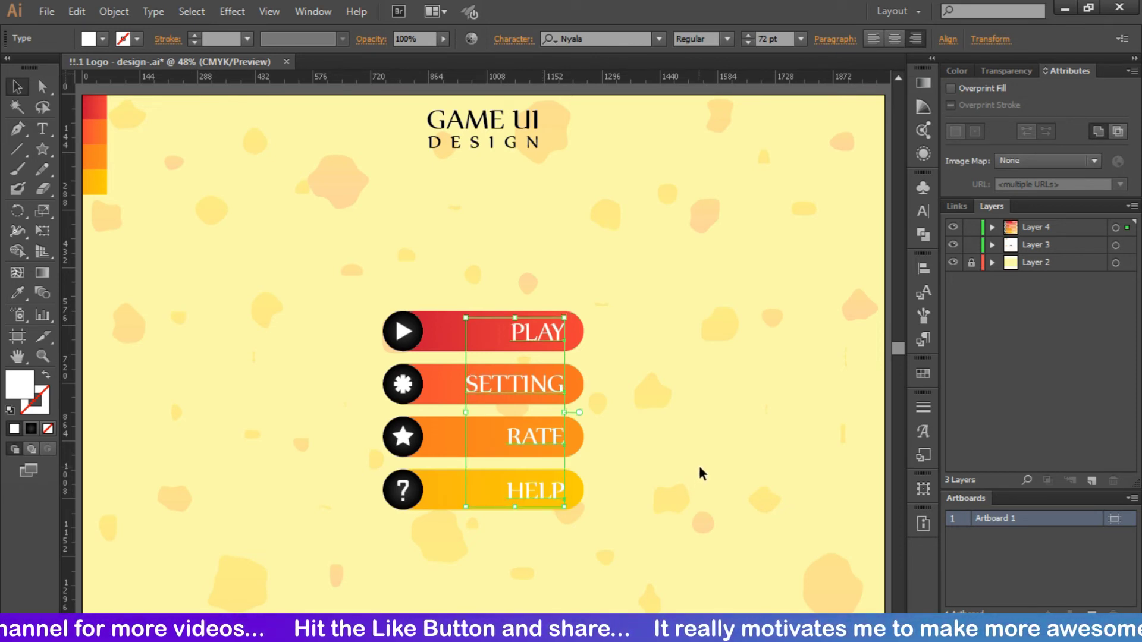
Group the four gradient buttons together with their icons and text labels
{"action": "left_click", "coordinate": [700, 468]}
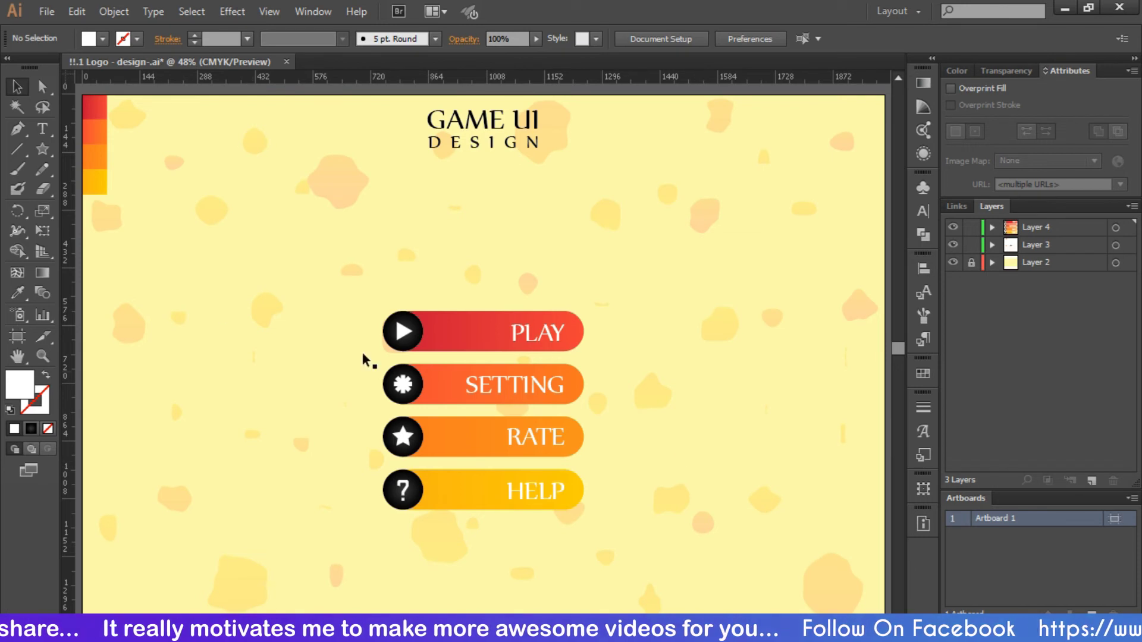
{"action": "left_click_drag", "start_coordinate": [331, 264], "coordinate": [672, 522]}
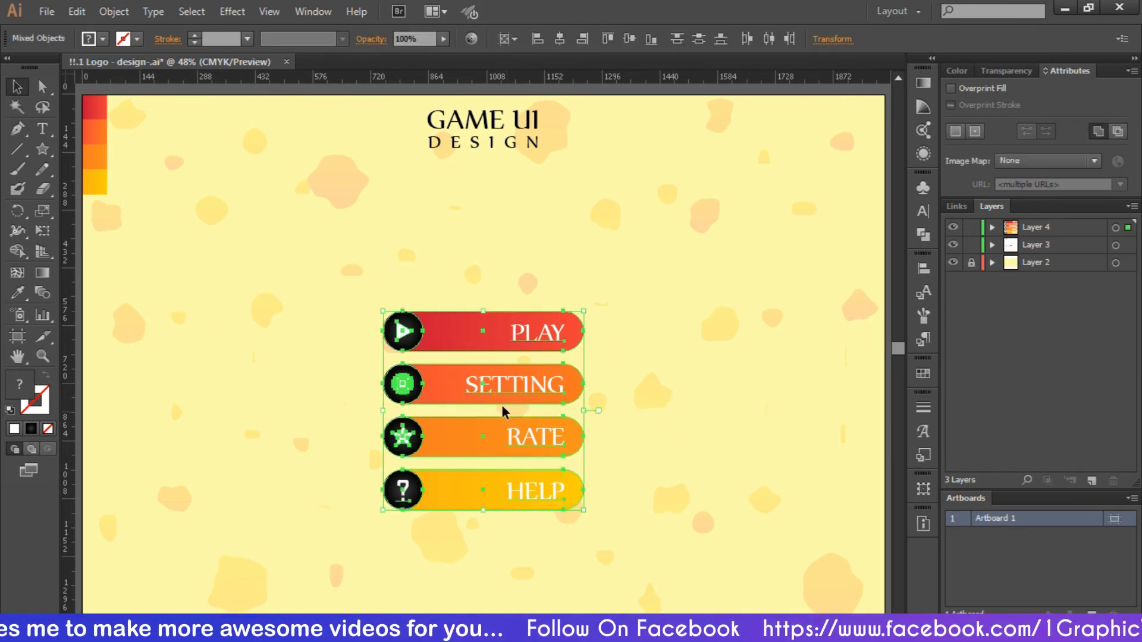
{"action": "right_click", "coordinate": [502, 406]}
{"action": "left_click", "coordinate": [565, 473]}
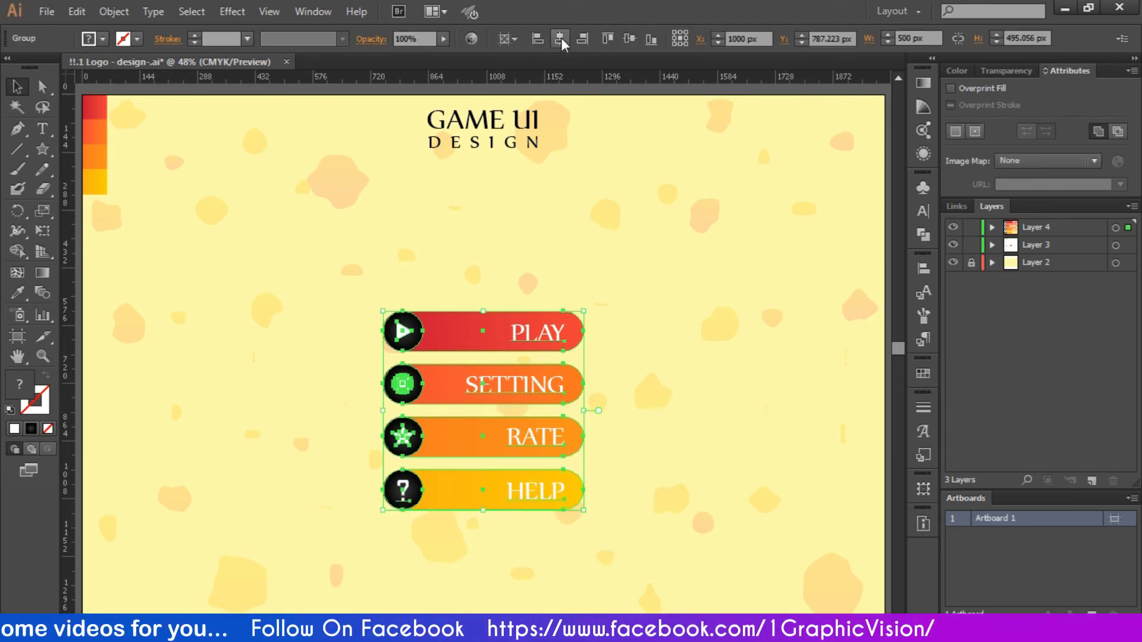
Centre the button group vertically on the artboard and move it horizontally into the right half, to X about 1450 px
{"action": "left_click", "coordinate": [630, 38]}
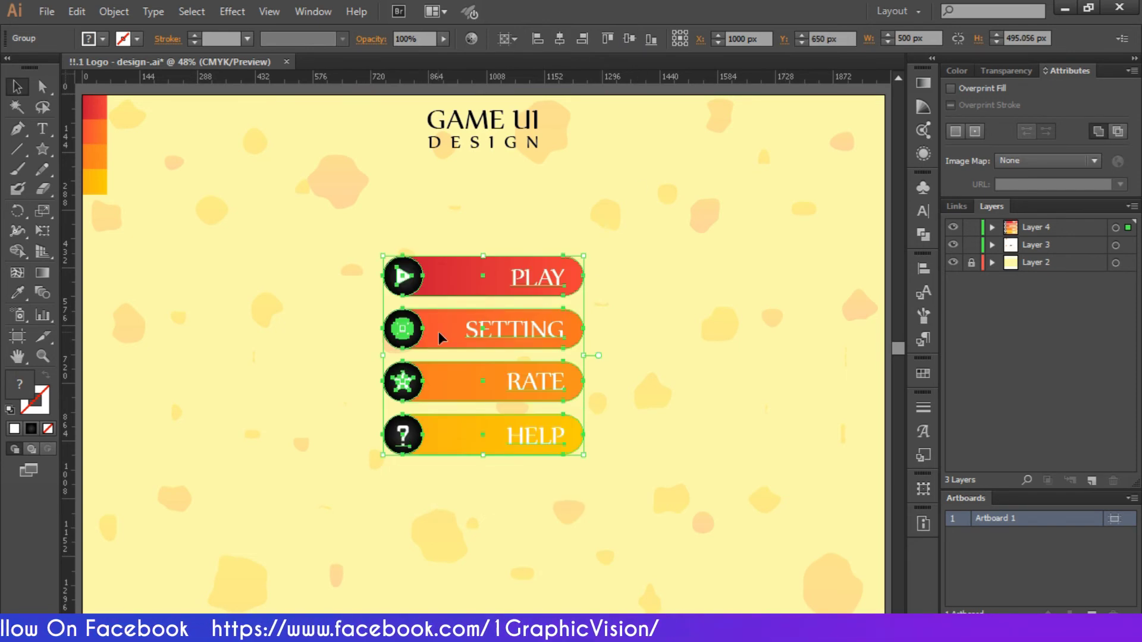
{"action": "left_click_drag", "start_coordinate": [438, 331], "coordinate": [619, 331]}
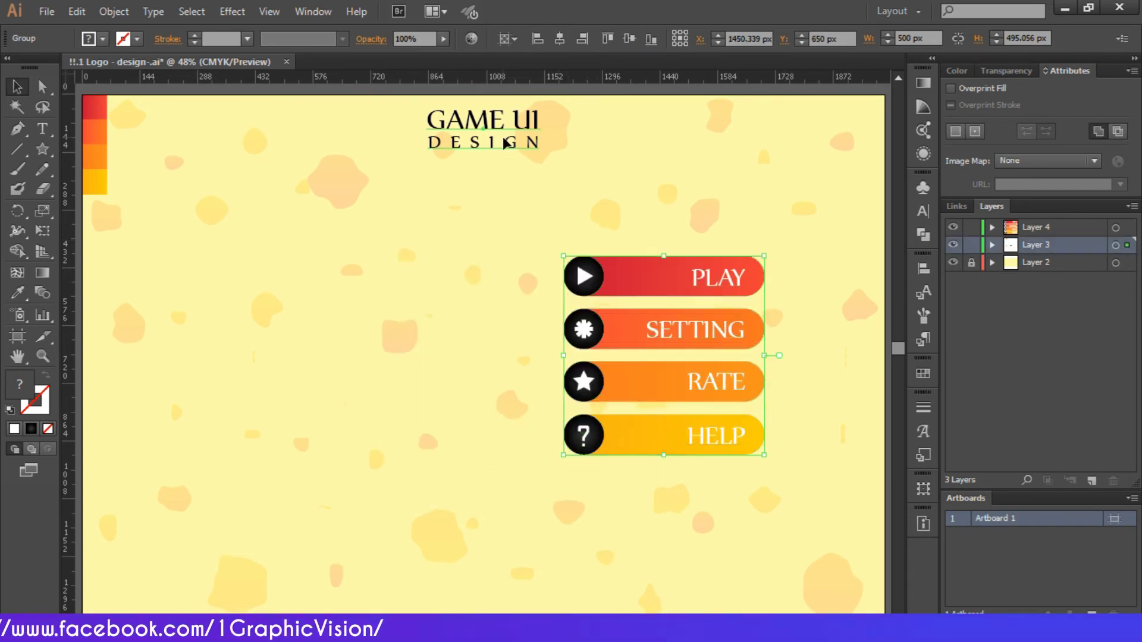
Enlarge the GAME UI DESIGN title to roughly twice its size and centre it vertically on the artboard
{"action": "left_click", "coordinate": [505, 144]}
{"action": "left_click_drag", "start_coordinate": [426, 153], "coordinate": [324, 255]}
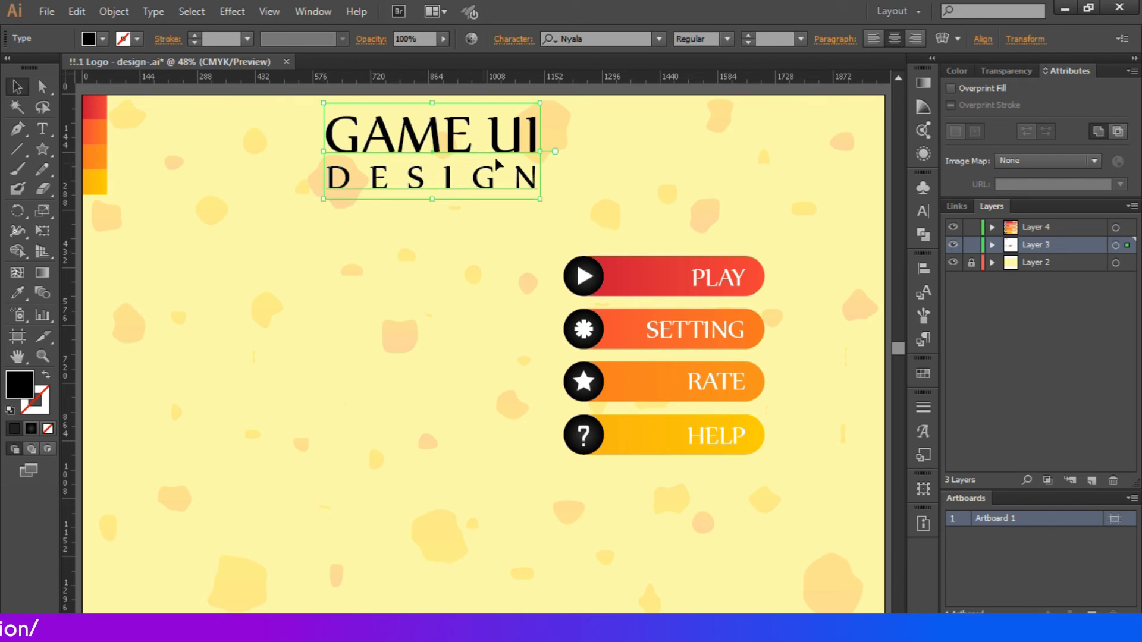
{"action": "left_click", "coordinate": [923, 268]}
{"action": "left_click", "coordinate": [860, 297]}
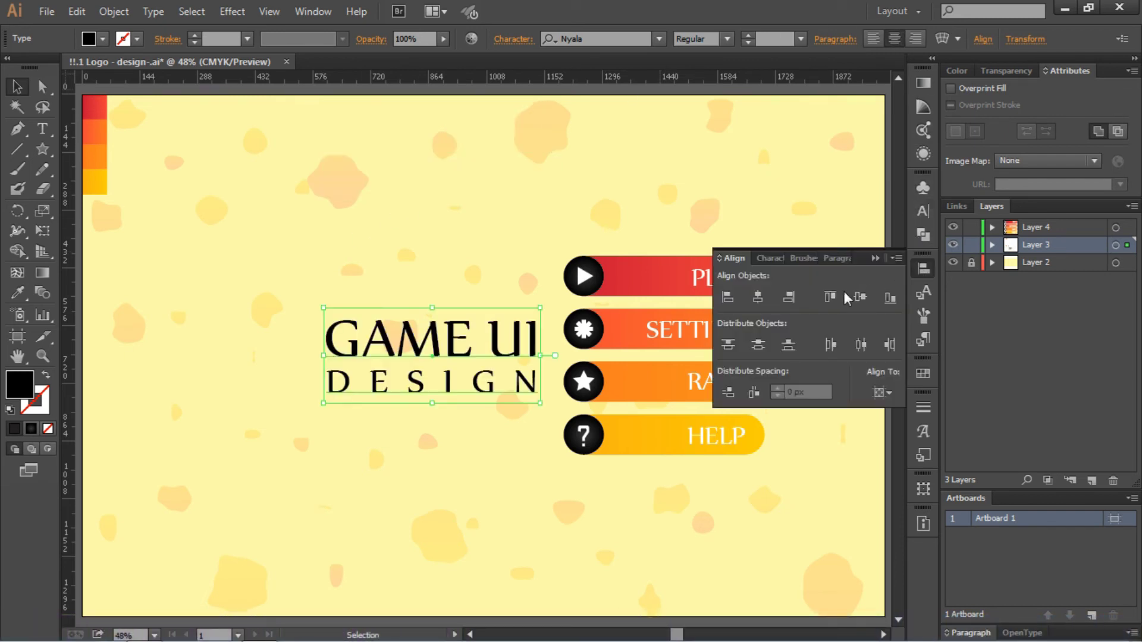
{"action": "left_click", "coordinate": [876, 258]}
Scale the GAME UI DESIGN title up a little more and move it horizontally into the artboard's left half, beside the buttons
{"action": "left_click_drag", "start_coordinate": [543, 309], "coordinate": [563, 297]}
{"action": "left_click_drag", "start_coordinate": [541, 344], "coordinate": [451, 343]}
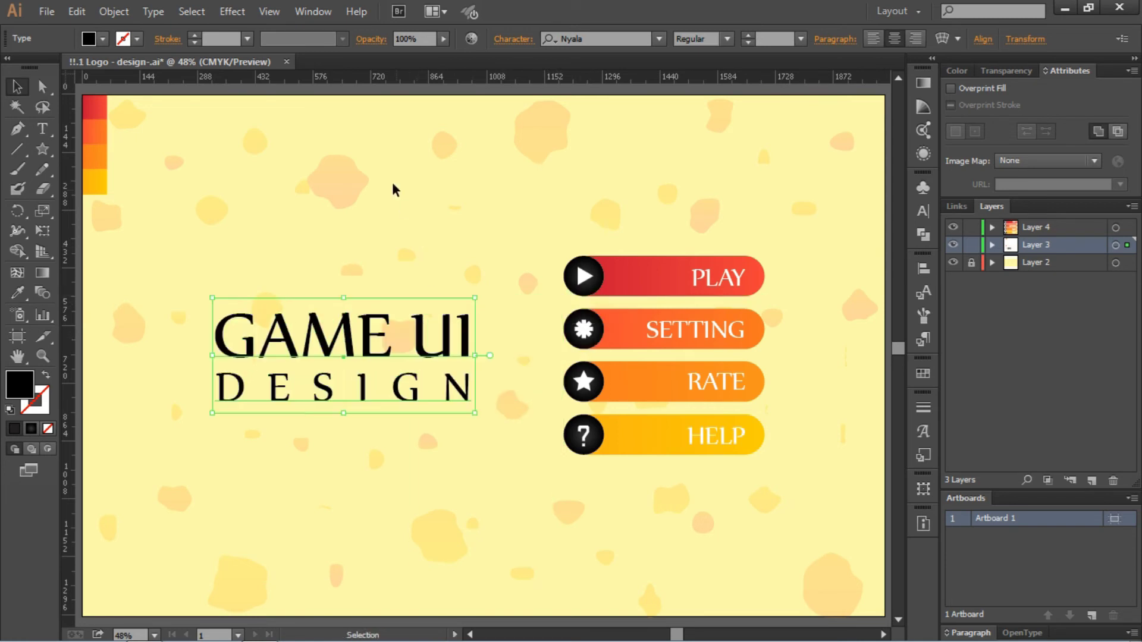
Group the GAME UI DESIGN title with the button group and centre the combined group horizontally on the artboard
{"action": "left_click_drag", "start_coordinate": [387, 179], "coordinate": [734, 523]}
{"action": "right_click", "coordinate": [640, 332]}
{"action": "left_click", "coordinate": [683, 412]}
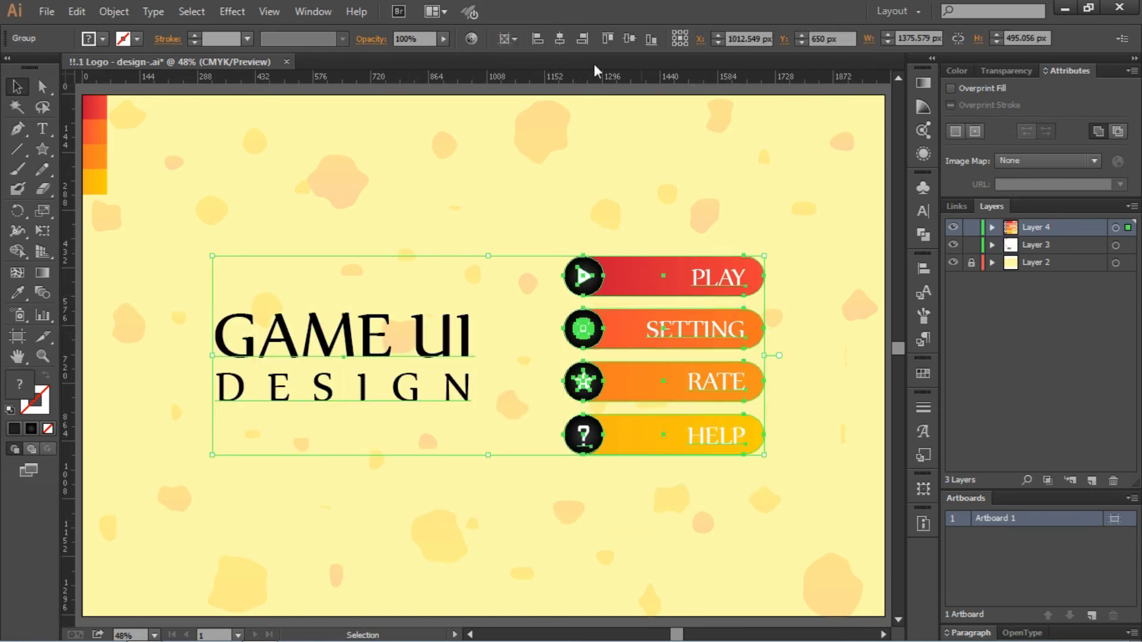
{"action": "left_click", "coordinate": [566, 39]}
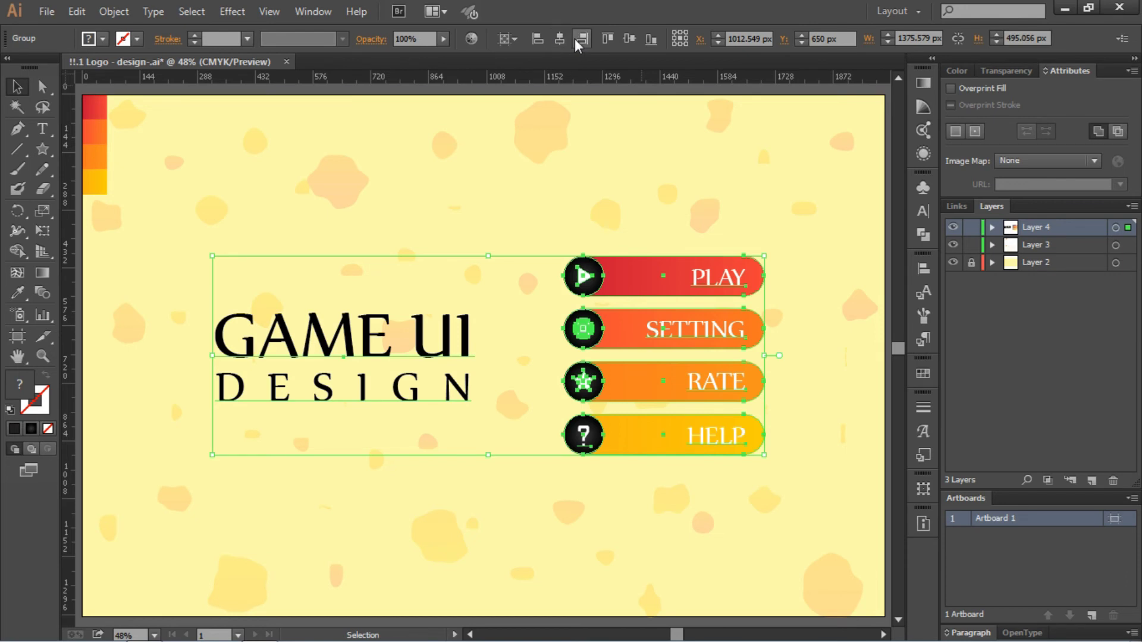
{"action": "left_click", "coordinate": [768, 159]}
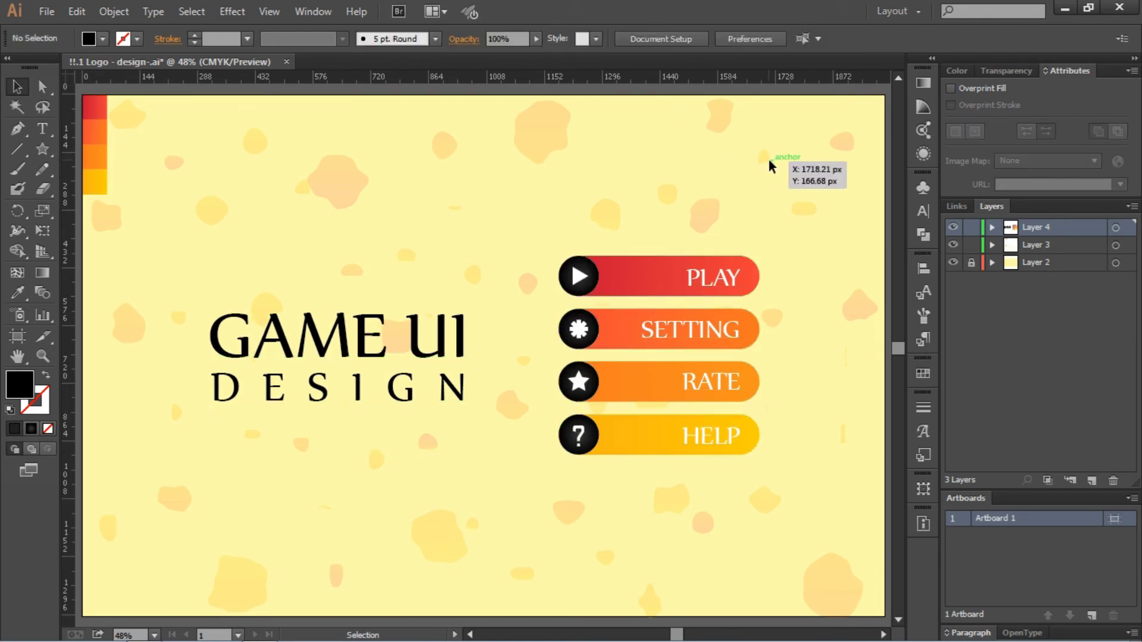